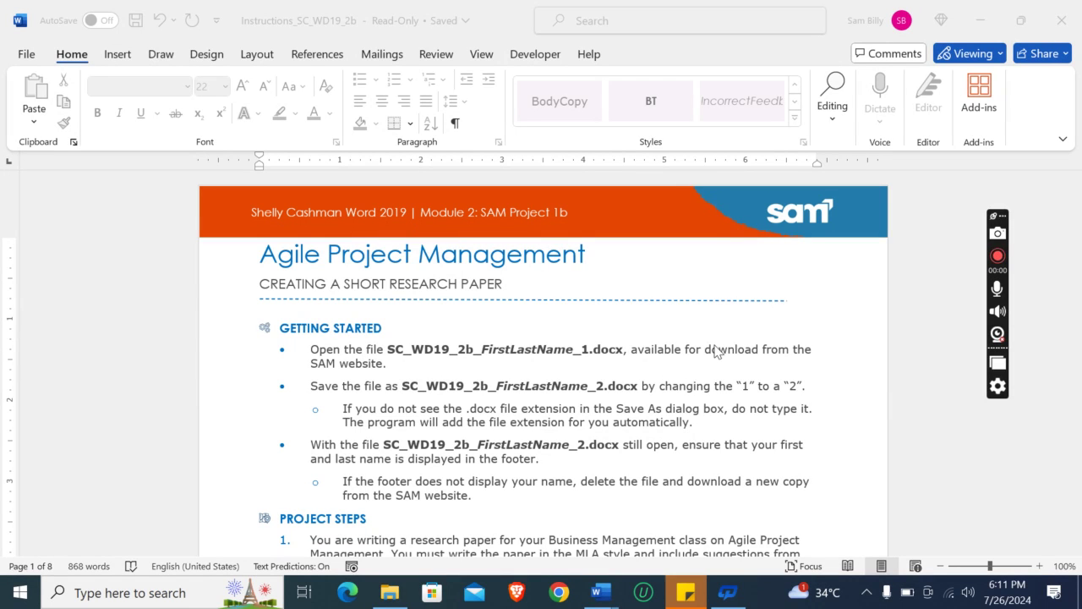
Step: Read the PROJECT STEPS in the instructions document, then switch to the Agile Project Management paper
{"action": "left_click", "coordinate": [884, 298]}
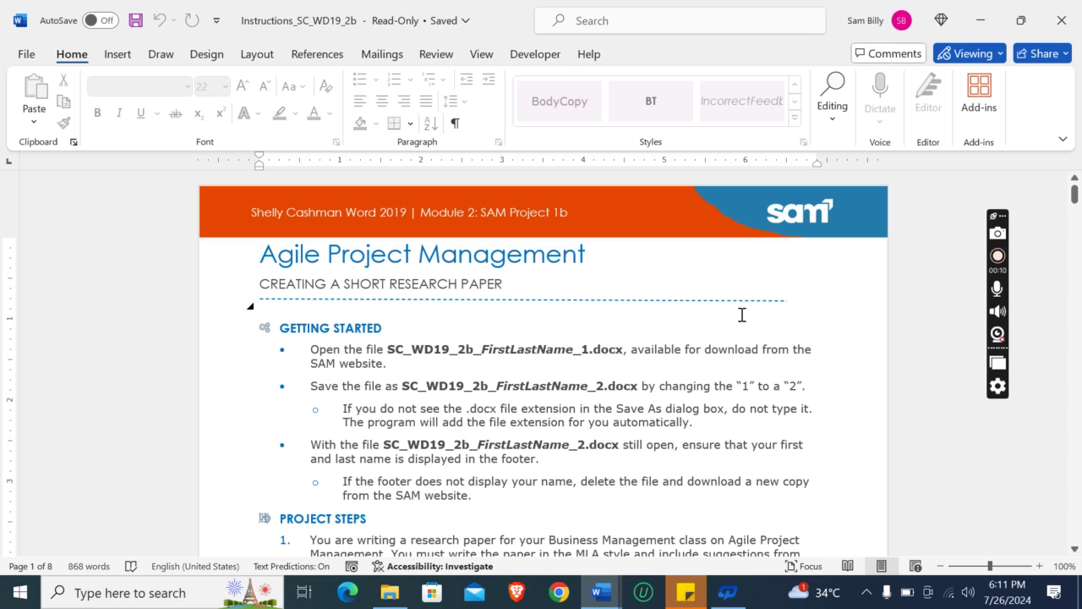
{"action": "left_click", "coordinate": [600, 592]}
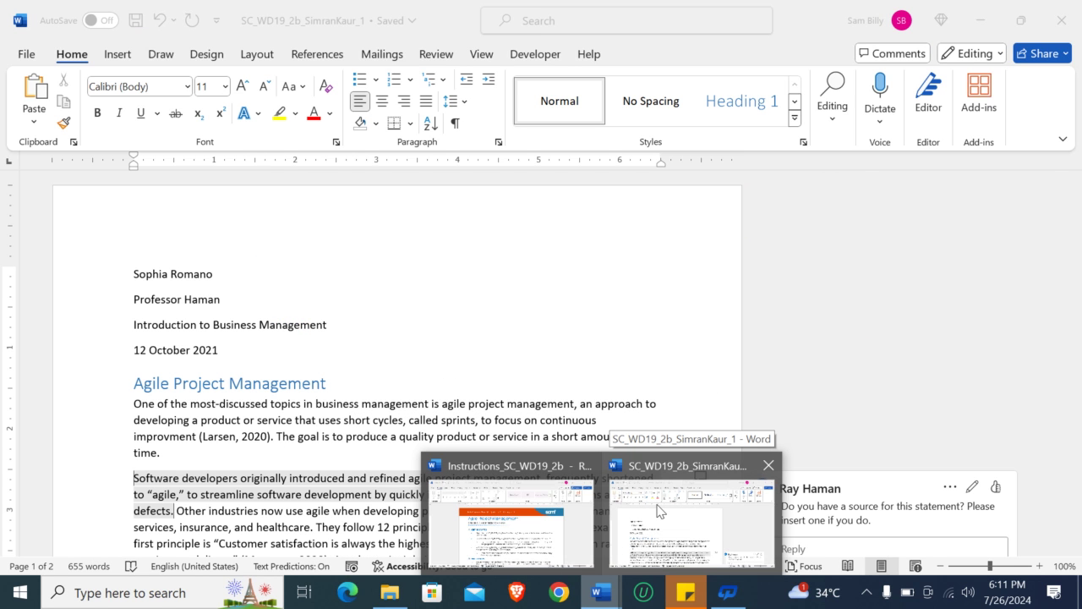
{"action": "left_click", "coordinate": [533, 518]}
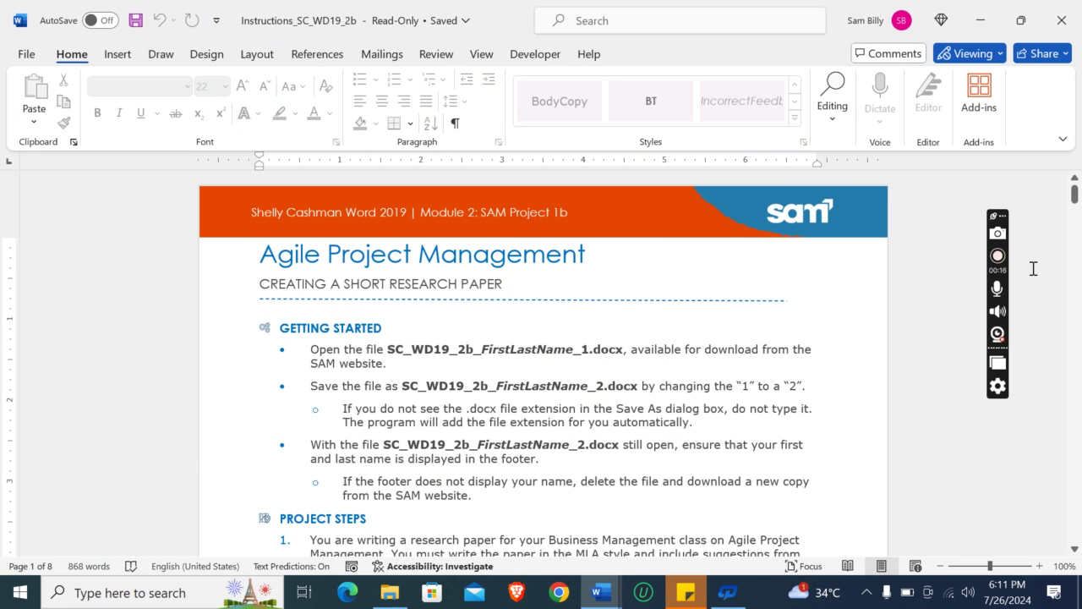
{"action": "left_click_drag", "start_coordinate": [1076, 196], "coordinate": [1078, 213]}
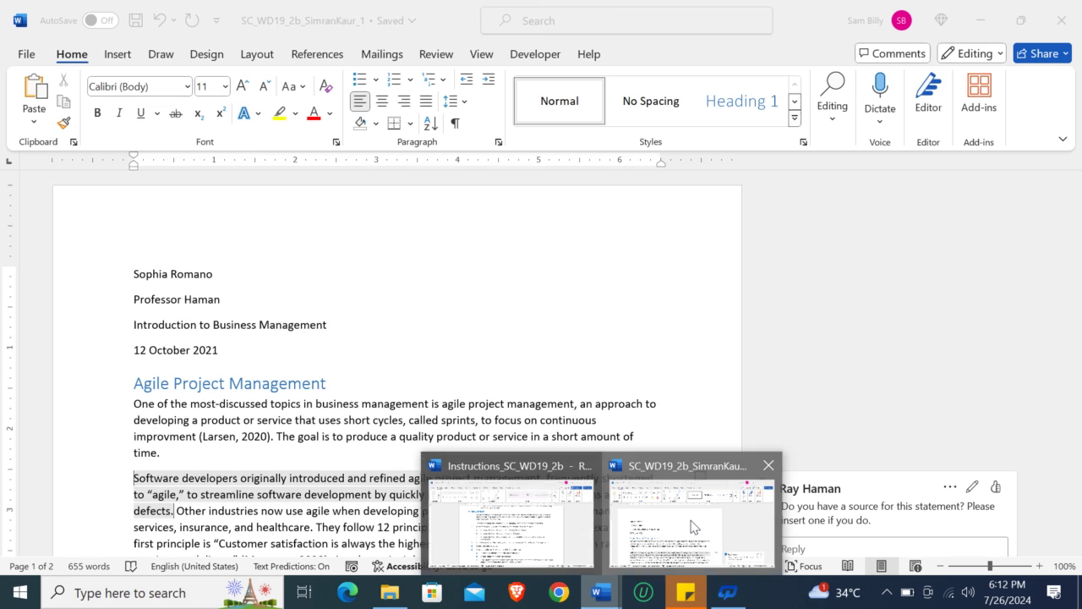
{"action": "left_click", "coordinate": [694, 515]}
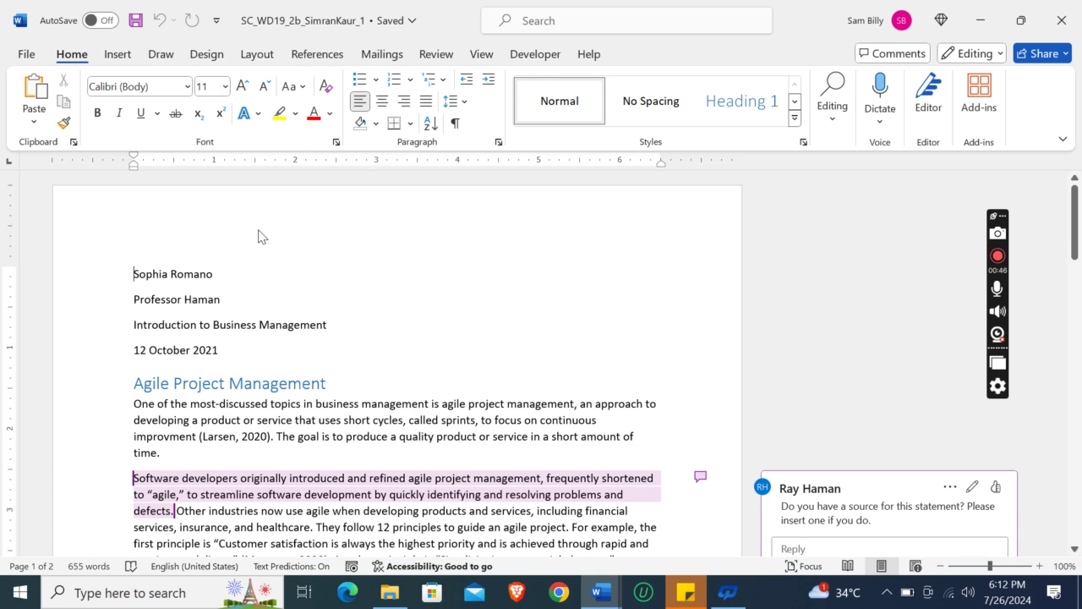
Step: Set the References citation and bibliography style to MLA
{"action": "left_click", "coordinate": [320, 54]}
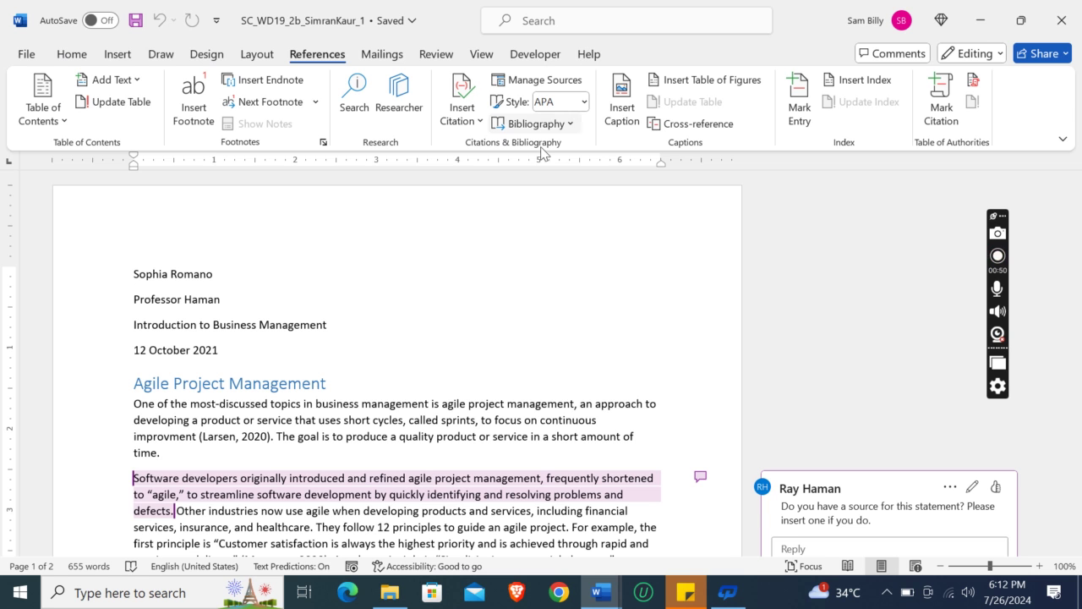
{"action": "left_click", "coordinate": [585, 103]}
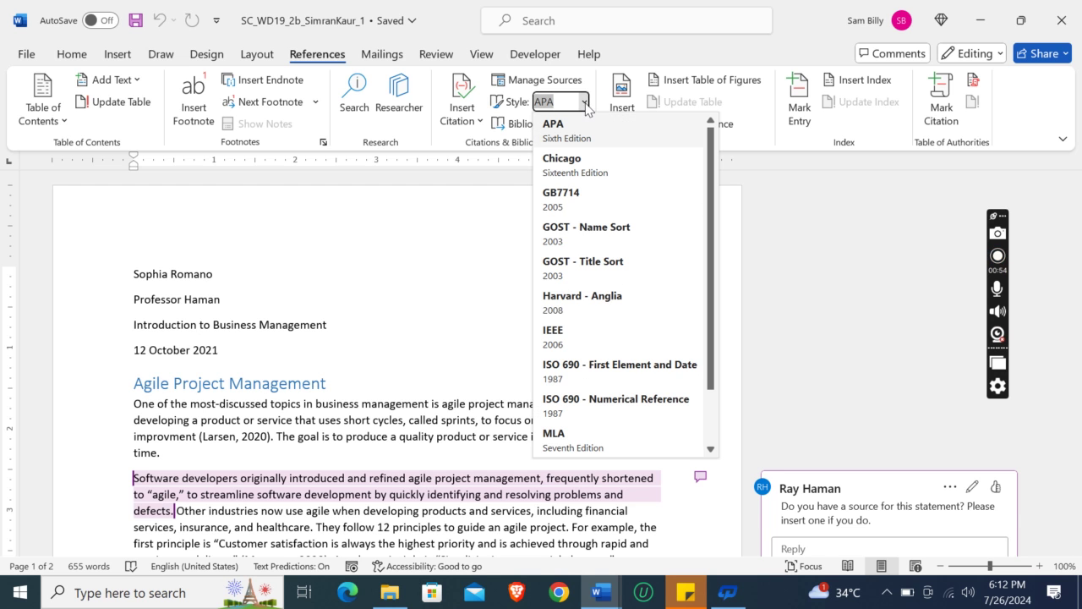
{"action": "key", "text": "Escape"}
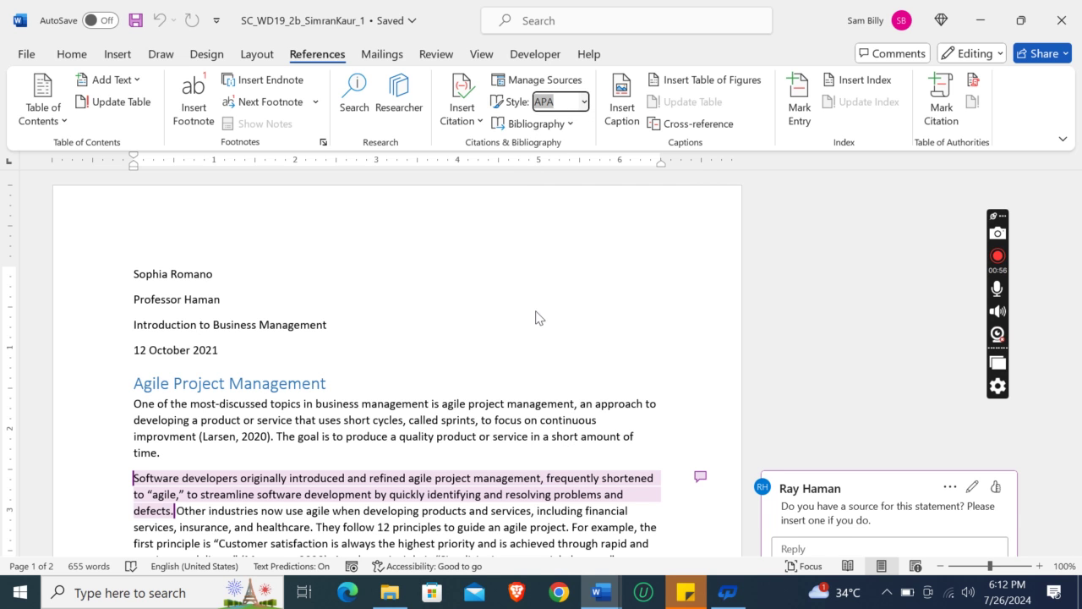
{"action": "type", "text": "MLA"}
{"action": "key", "text": "Return"}
{"action": "mouse_move", "coordinate": [601, 593]}
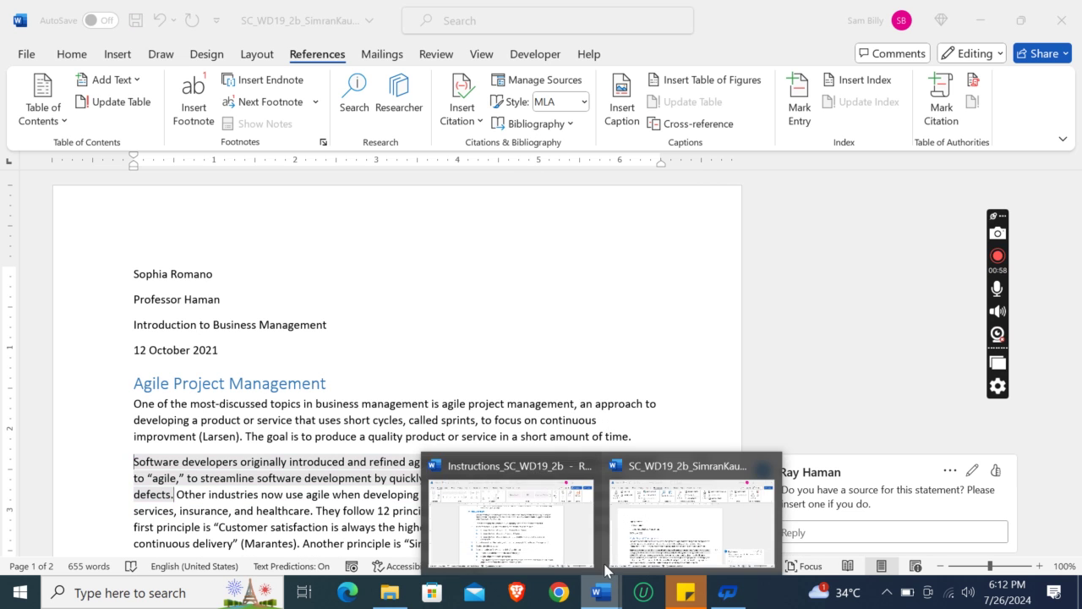
{"action": "left_click", "coordinate": [507, 507]}
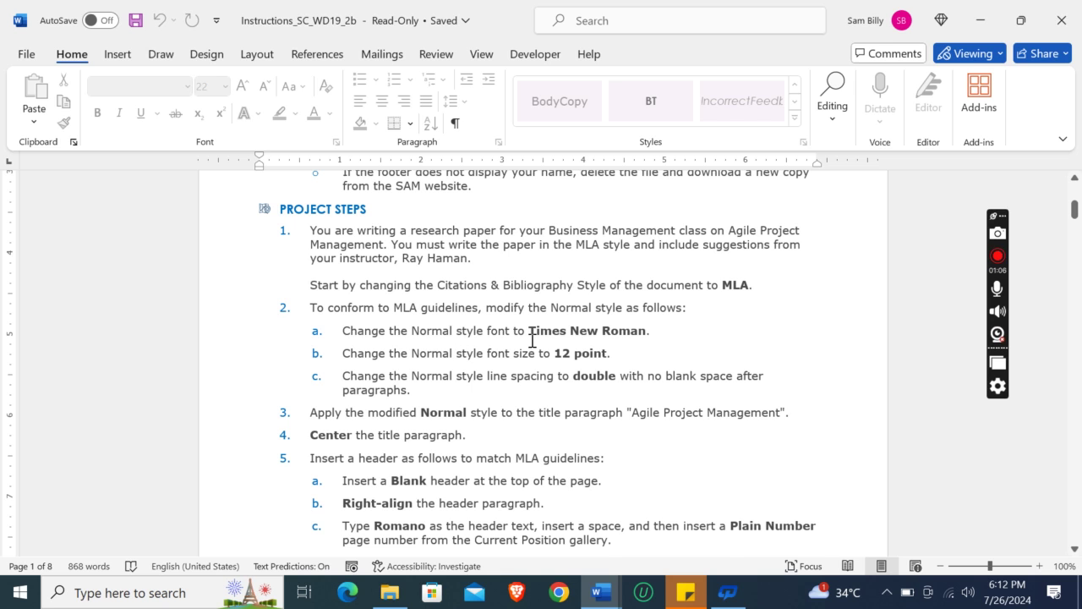
Step: From the Home tab's Styles pane, open Modify Style for the Normal style
{"action": "left_click", "coordinate": [601, 592]}
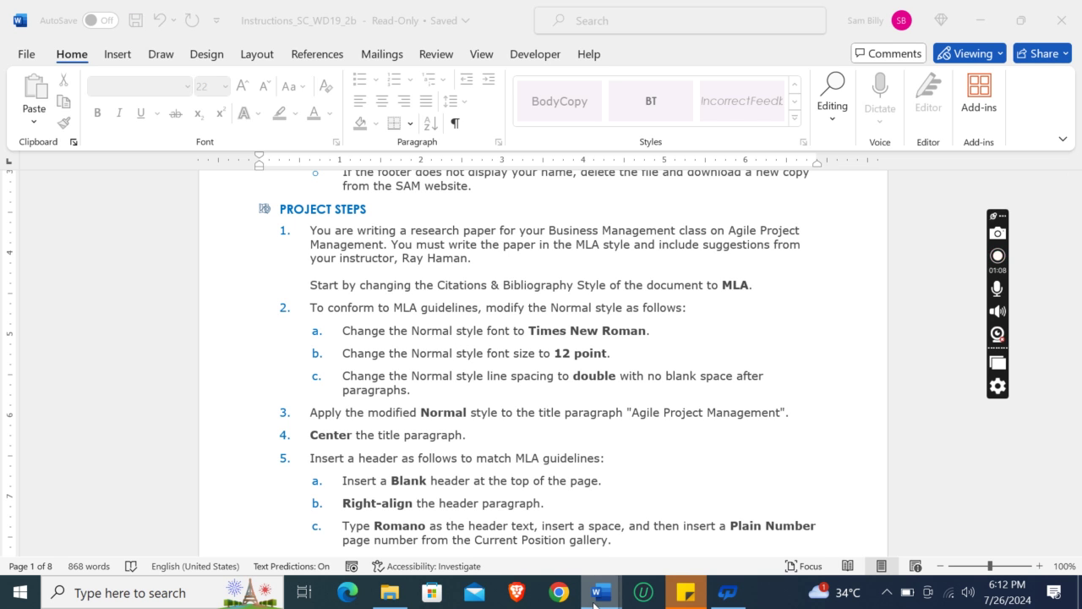
{"action": "left_click", "coordinate": [702, 516]}
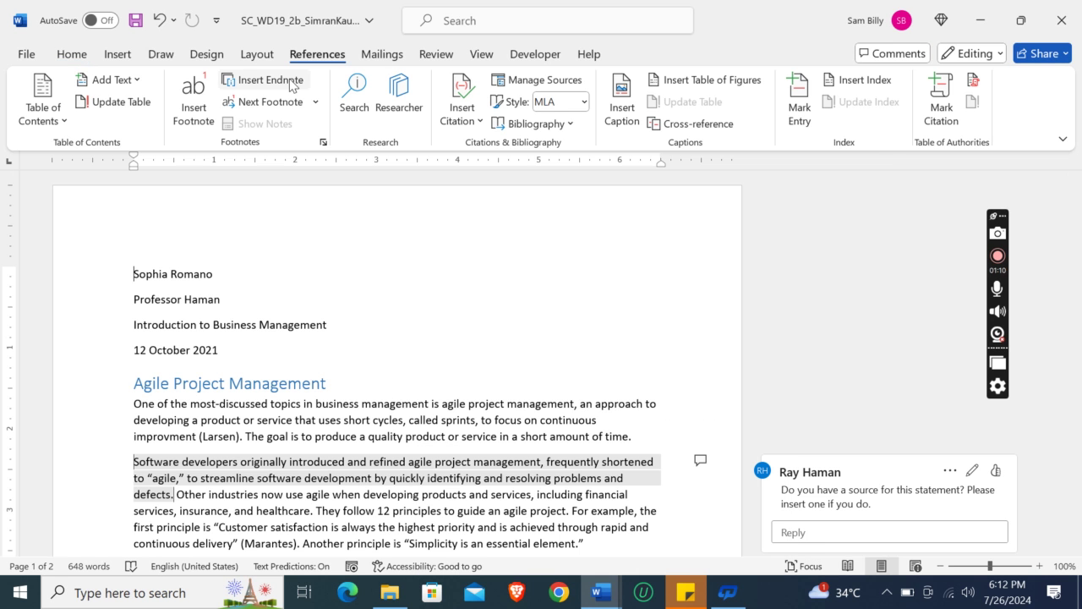
{"action": "left_click", "coordinate": [70, 57]}
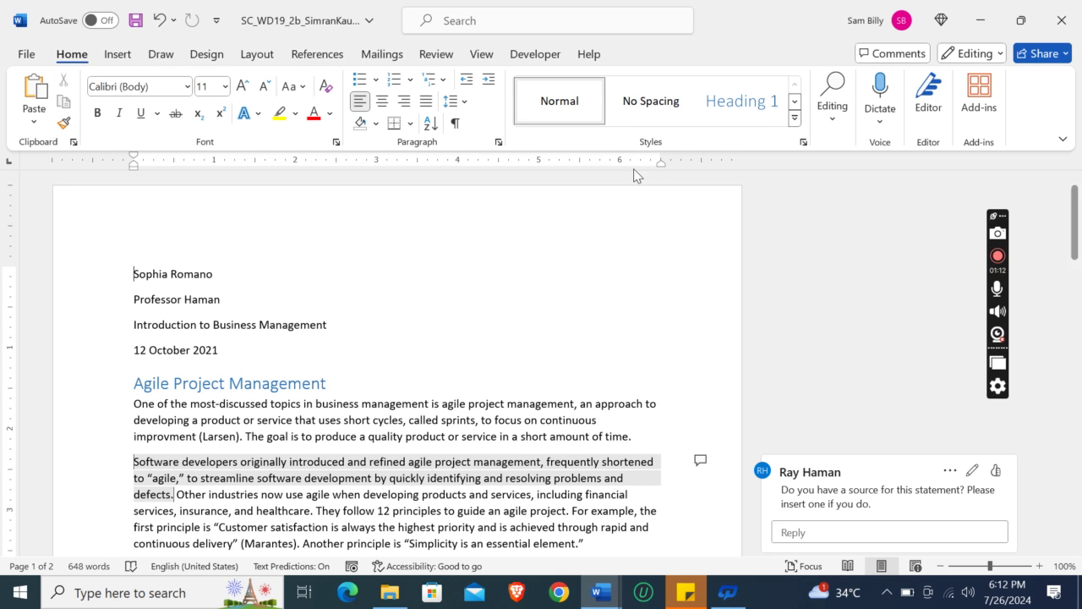
{"action": "left_click", "coordinate": [804, 142]}
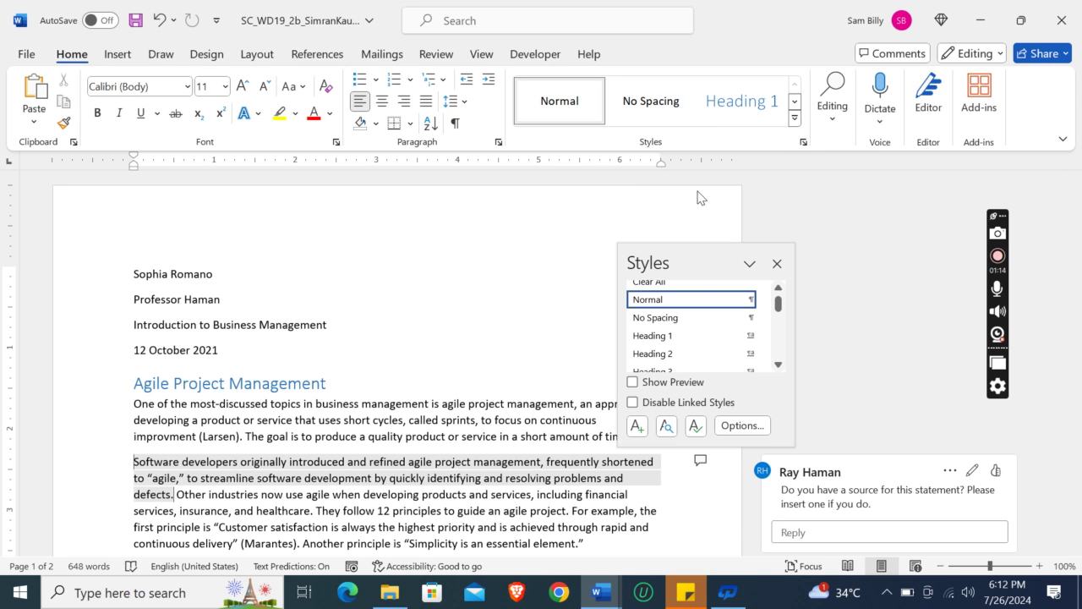
{"action": "left_click", "coordinate": [763, 302]}
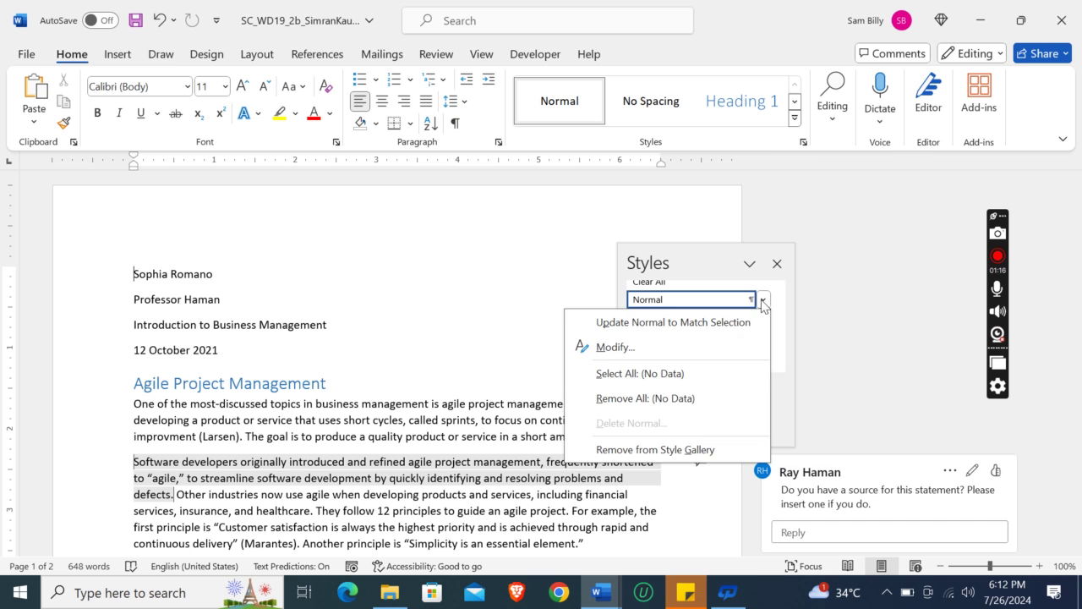
{"action": "left_click", "coordinate": [665, 350]}
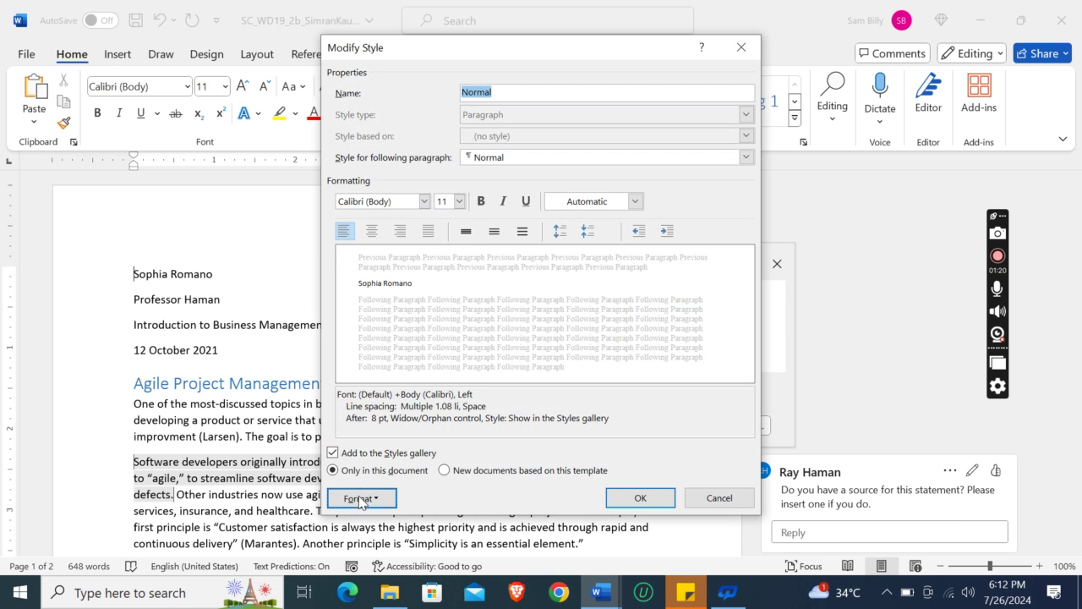
{"action": "left_click", "coordinate": [362, 498]}
Step: In the Normal style's Font settings, choose Times New Roman at size 12
{"action": "left_click", "coordinate": [385, 316]}
{"action": "mouse_move", "coordinate": [601, 592]}
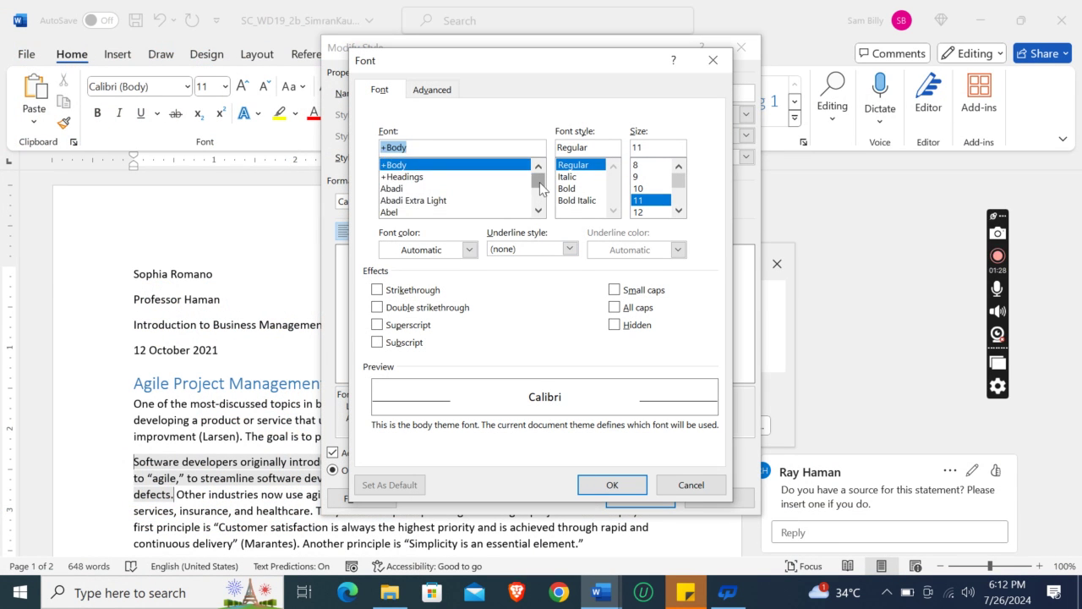
{"action": "left_click_drag", "start_coordinate": [542, 188], "coordinate": [542, 207]}
{"action": "left_click", "coordinate": [539, 169]}
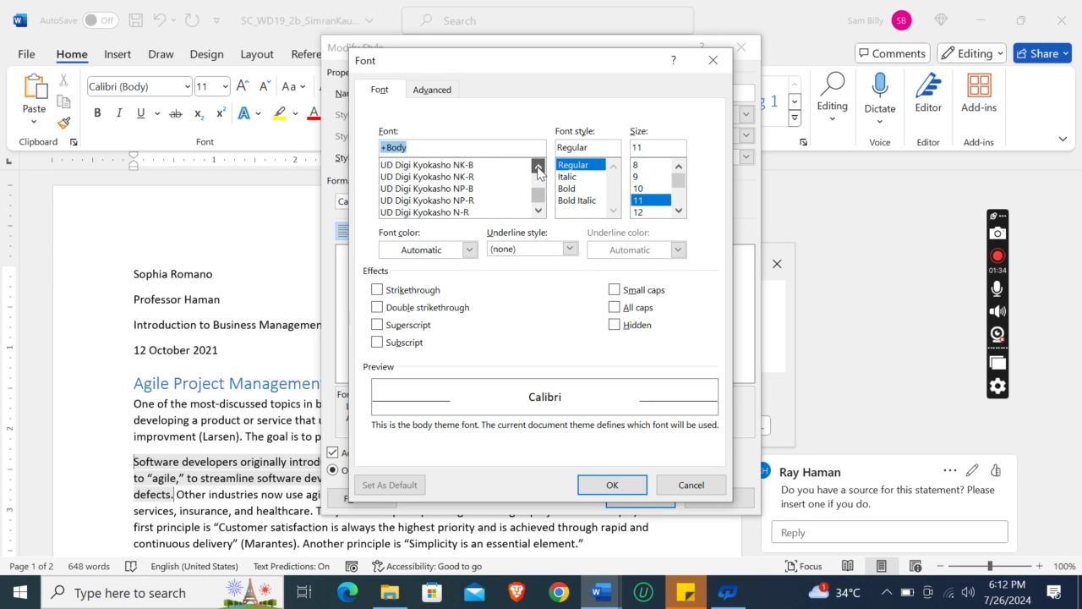
{"action": "left_click", "coordinate": [538, 169]}
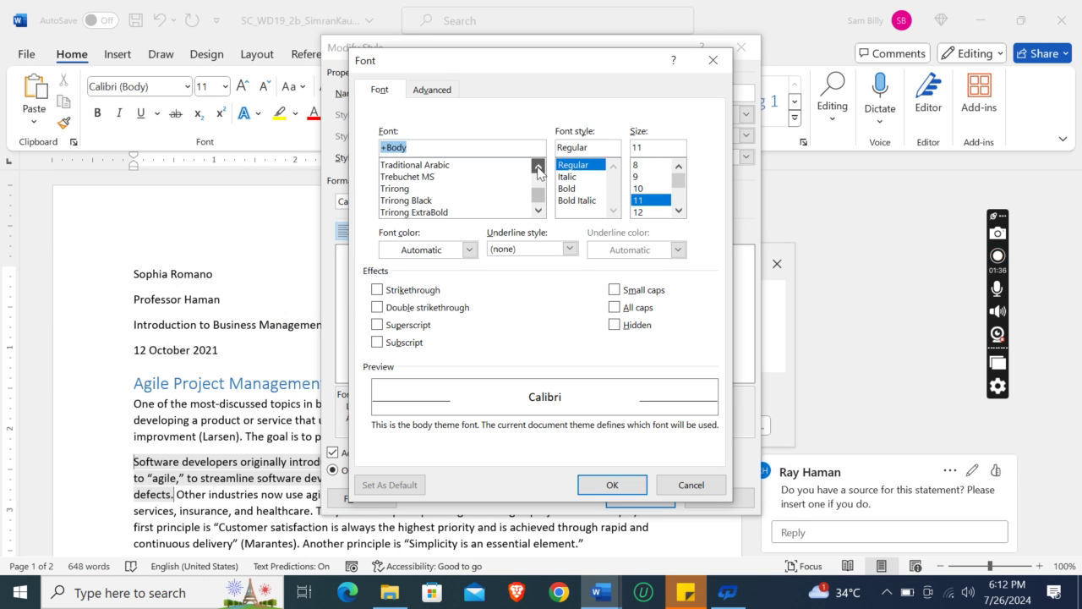
{"action": "left_click", "coordinate": [538, 169]}
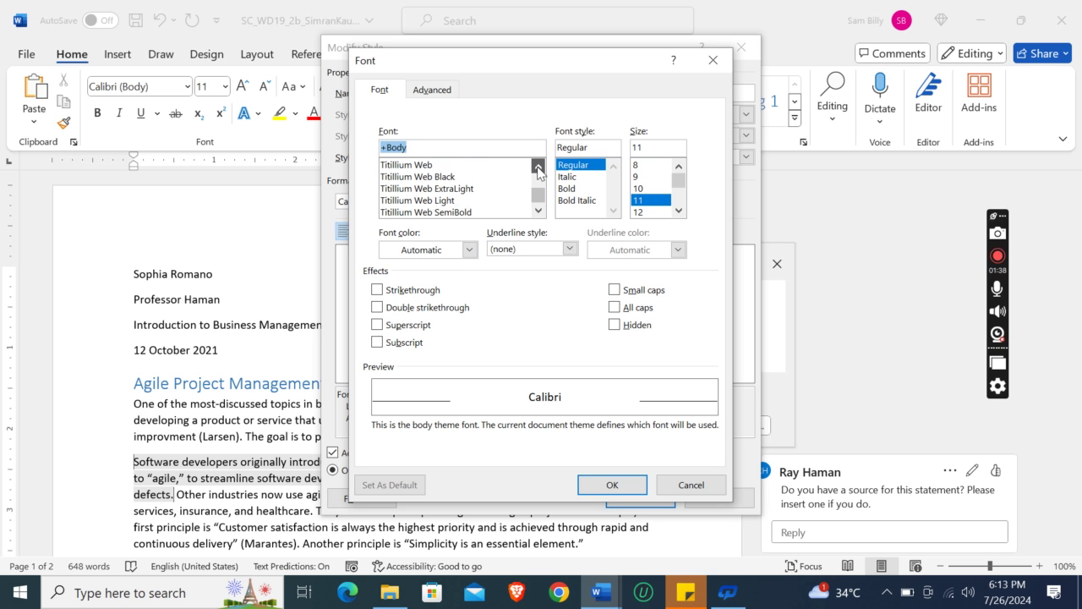
{"action": "left_click", "coordinate": [539, 169]}
{"action": "left_click", "coordinate": [539, 169]}
{"action": "left_click", "coordinate": [538, 169]}
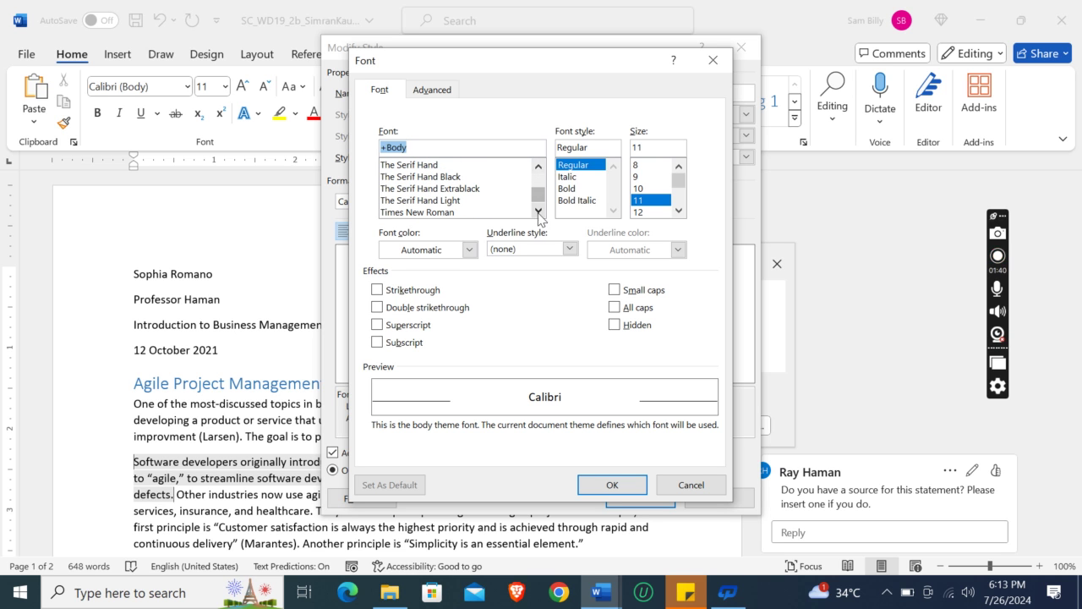
{"action": "left_click", "coordinate": [440, 212]}
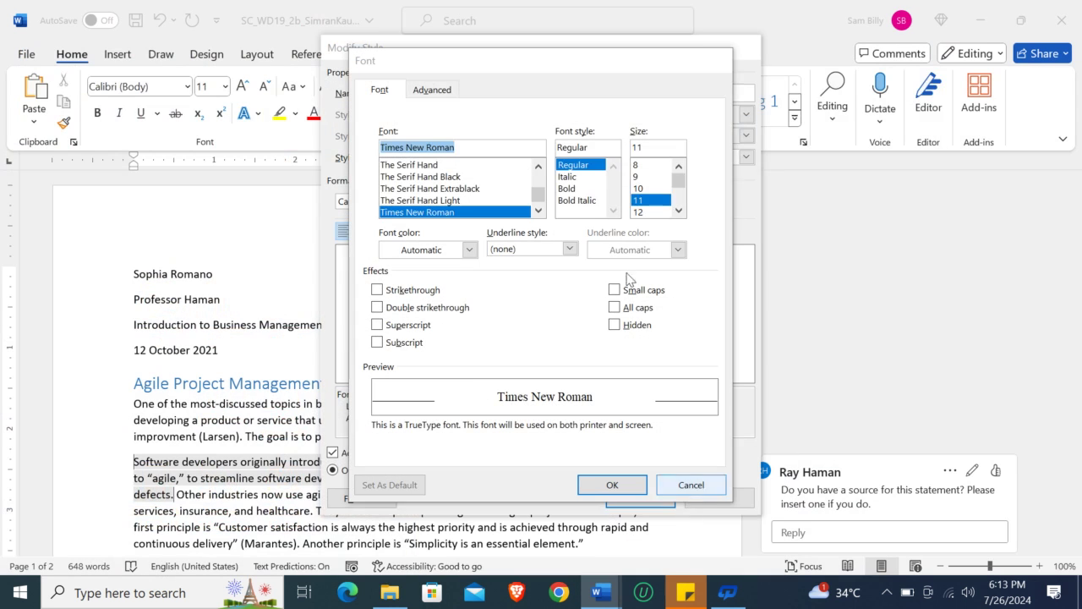
{"action": "left_click", "coordinate": [644, 211]}
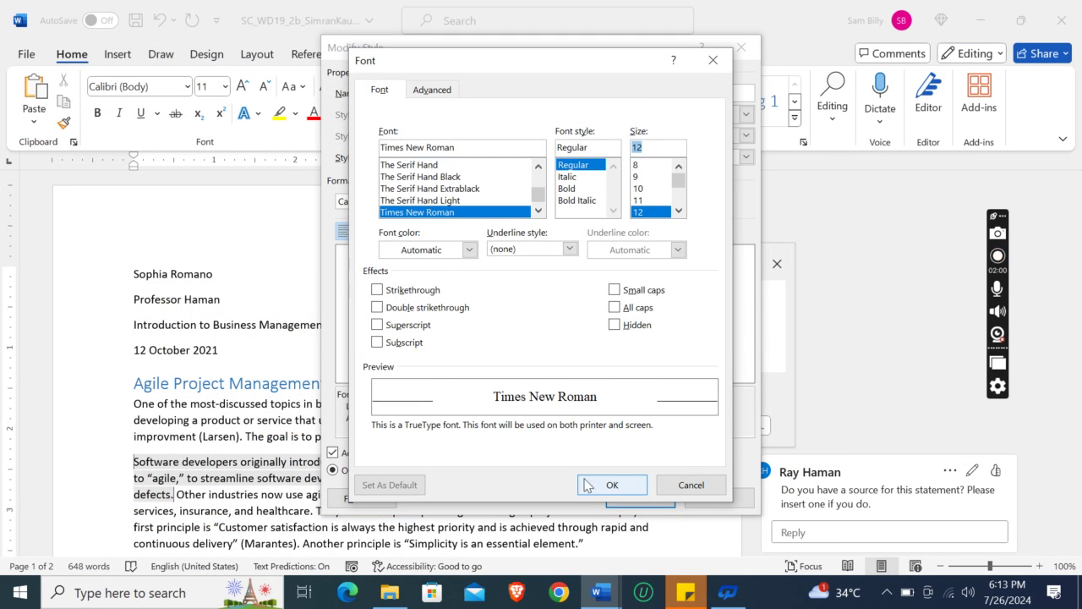
{"action": "left_click", "coordinate": [600, 490]}
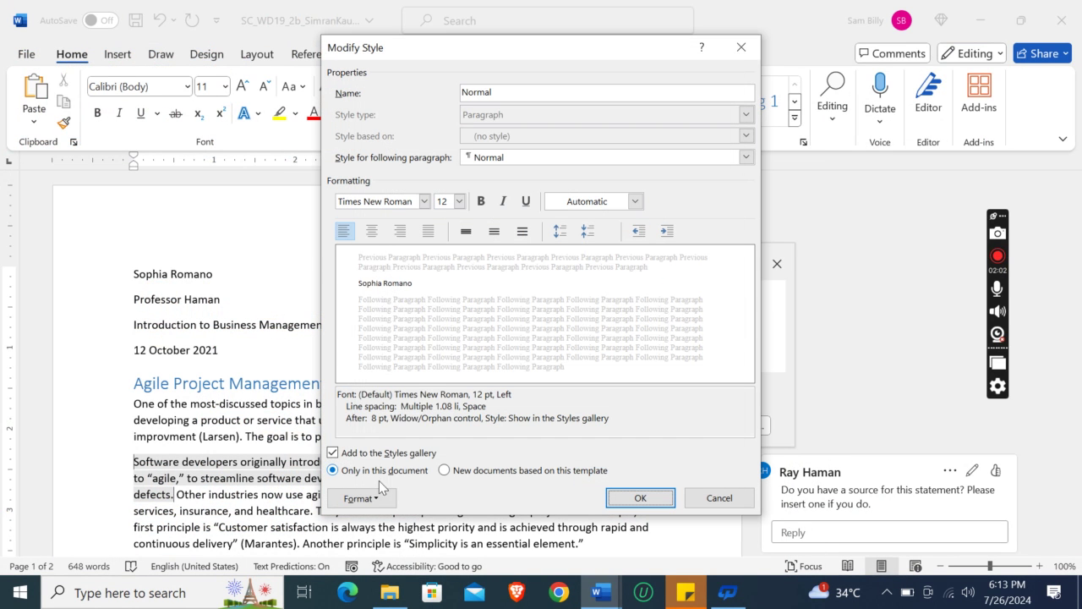
{"action": "left_click", "coordinate": [379, 492]}
Step: Set the Normal style's paragraph line spacing to Double and confirm the style changes
{"action": "left_click", "coordinate": [380, 338]}
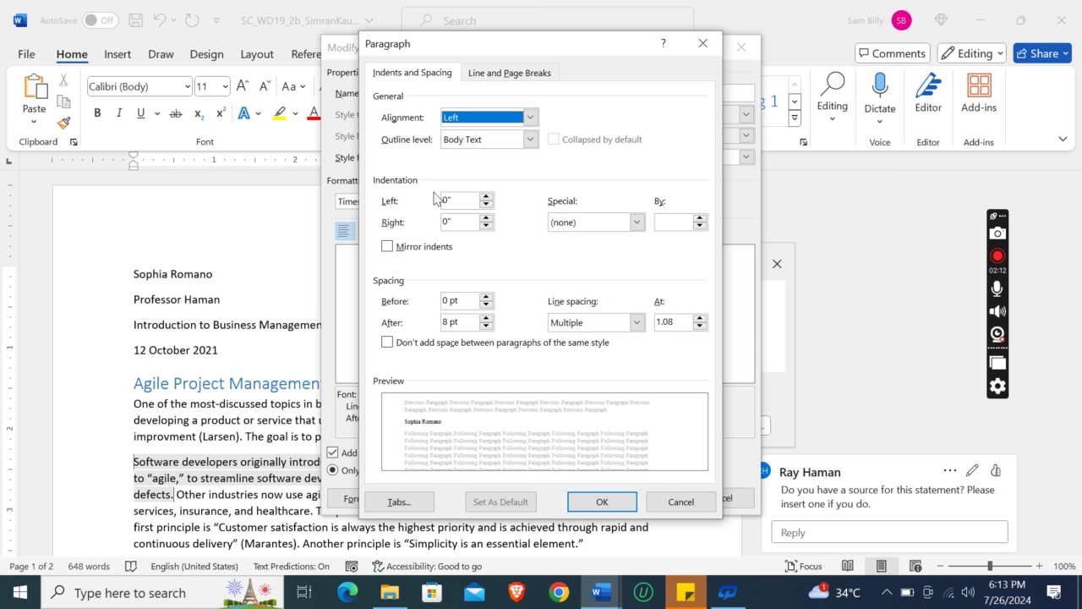
{"action": "left_click", "coordinate": [637, 323]}
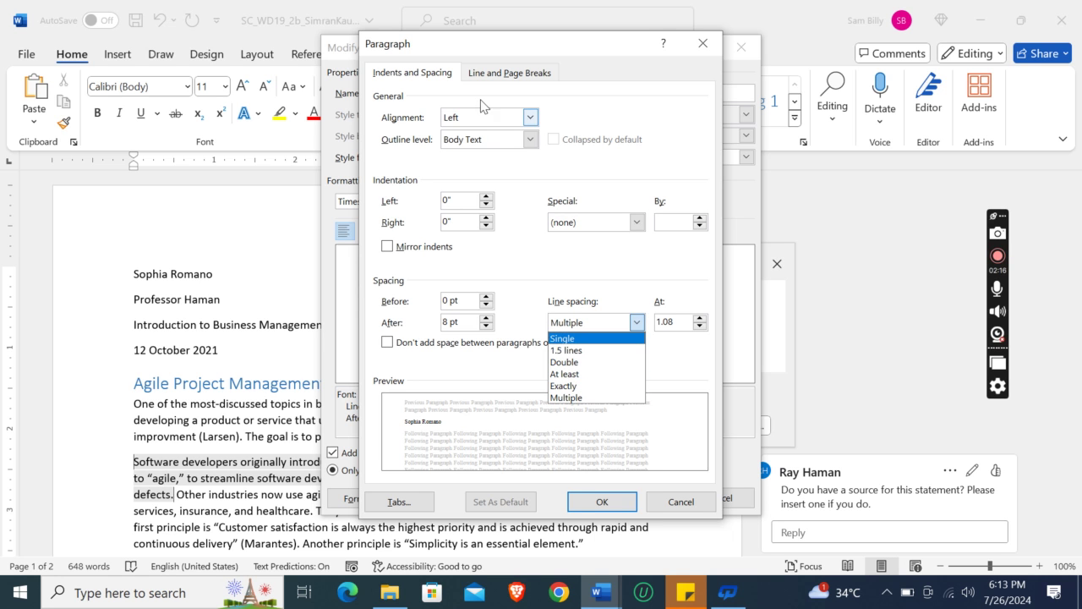
{"action": "left_click", "coordinate": [507, 72]}
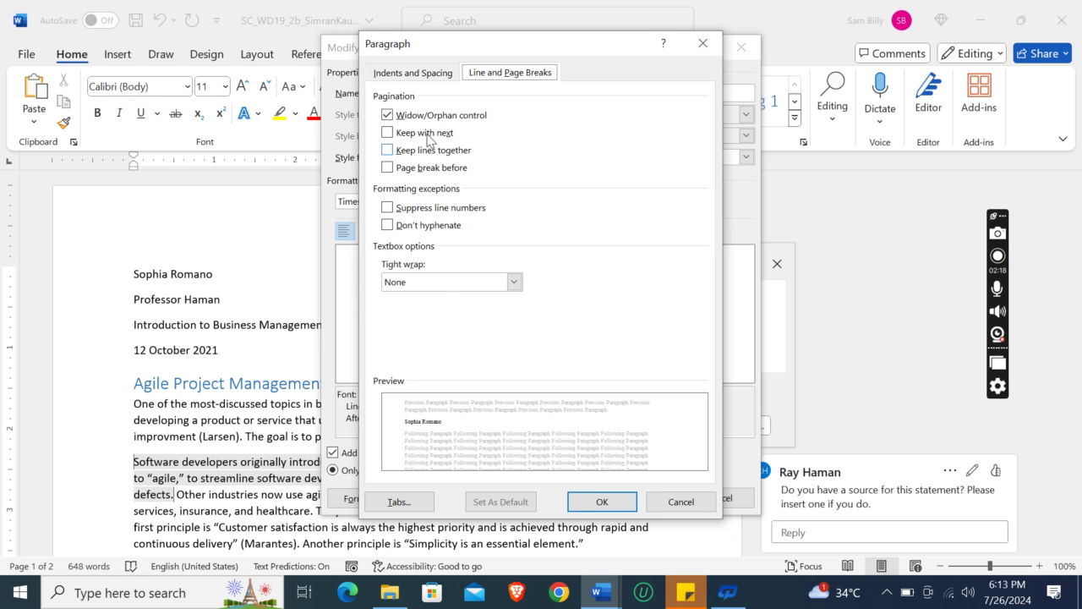
{"action": "left_click", "coordinate": [410, 74]}
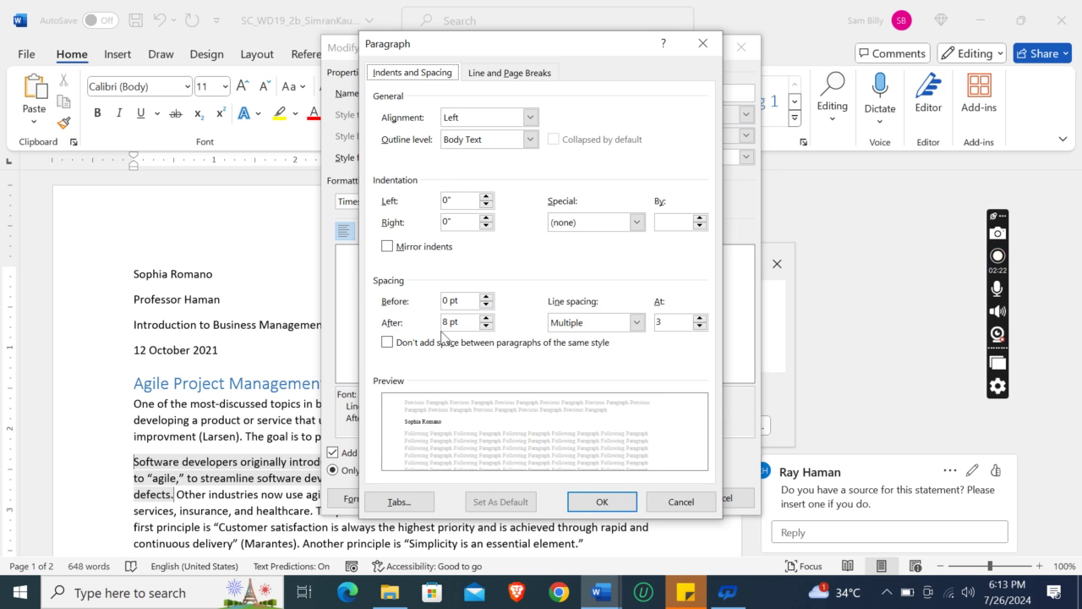
{"action": "left_click", "coordinate": [636, 323]}
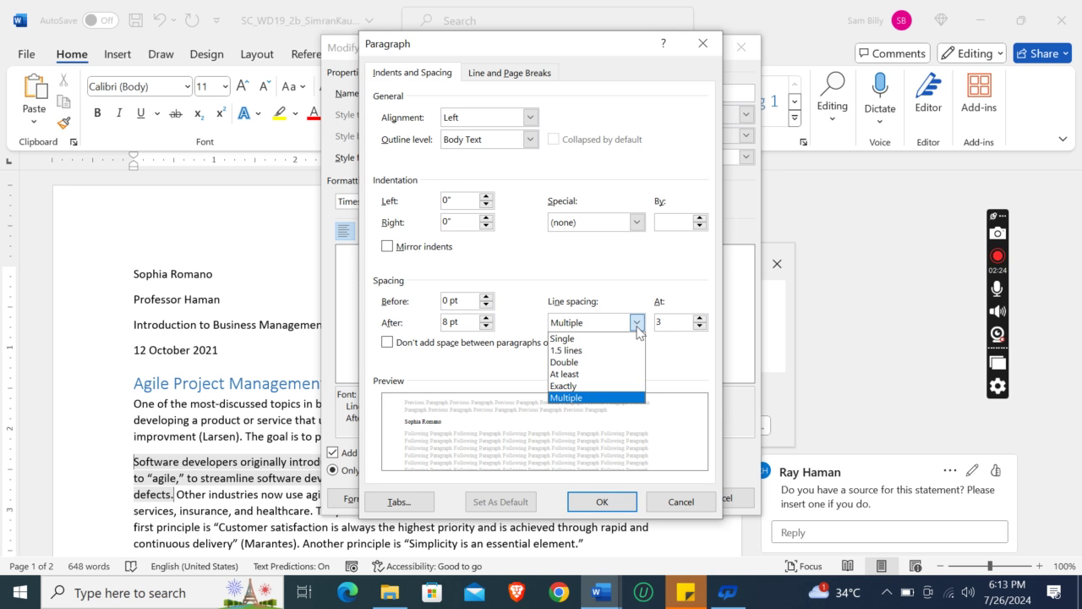
{"action": "left_click", "coordinate": [583, 367]}
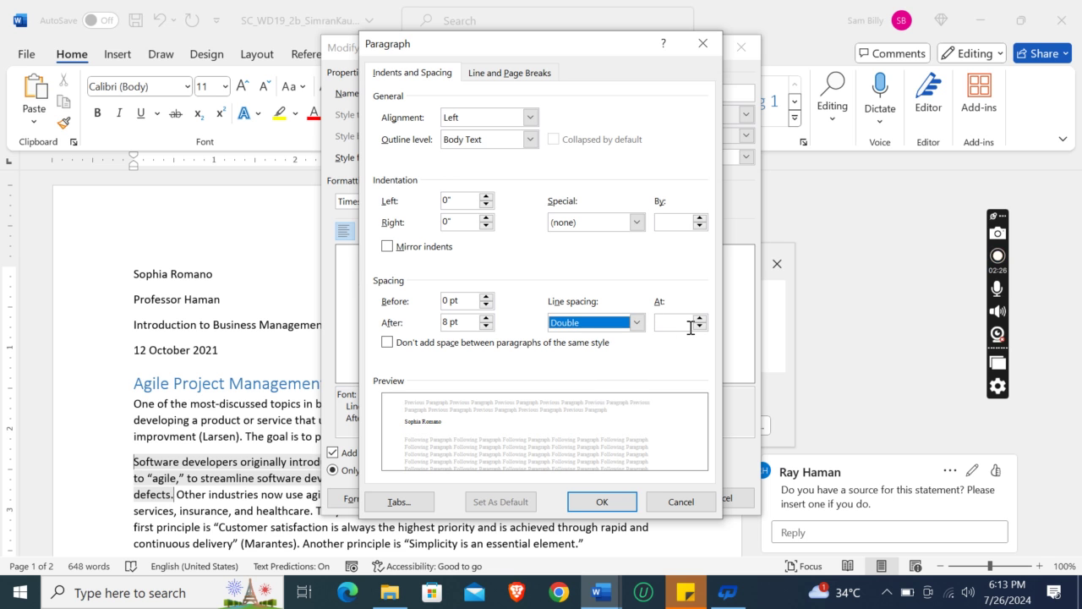
{"action": "left_click", "coordinate": [615, 502]}
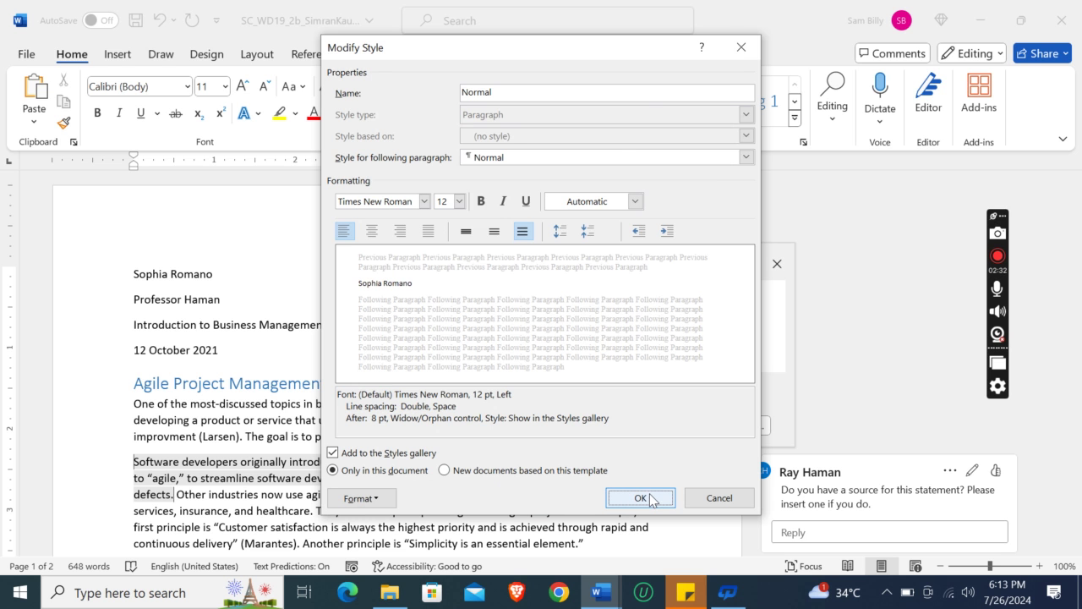
{"action": "left_click", "coordinate": [651, 499]}
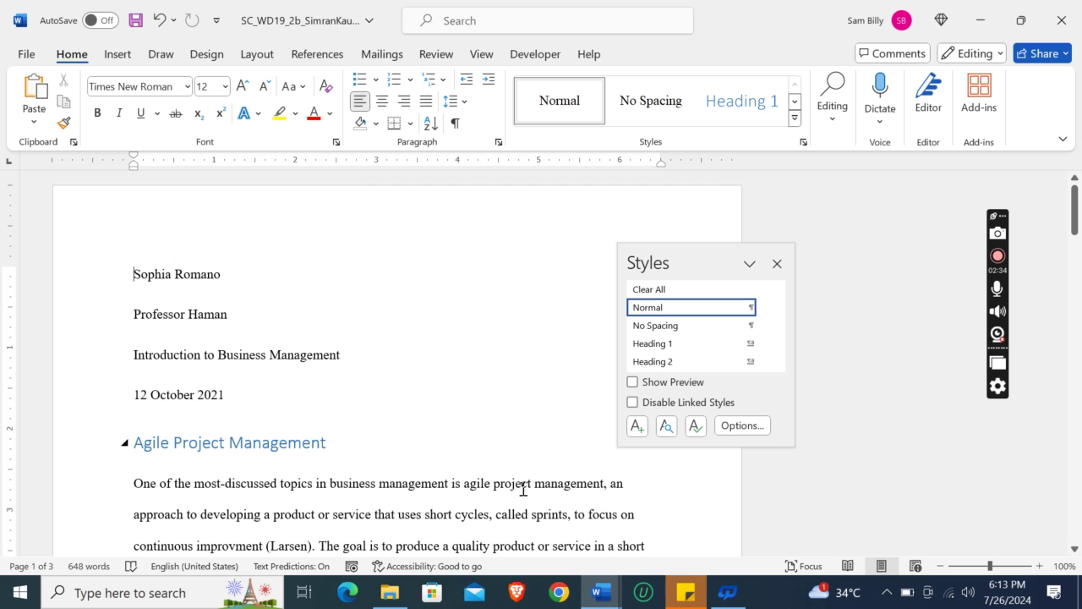
Step: Select the 'Agile Project Management' heading and apply the Normal style to it
{"action": "left_click", "coordinate": [601, 592]}
{"action": "mouse_move", "coordinate": [511, 511]}
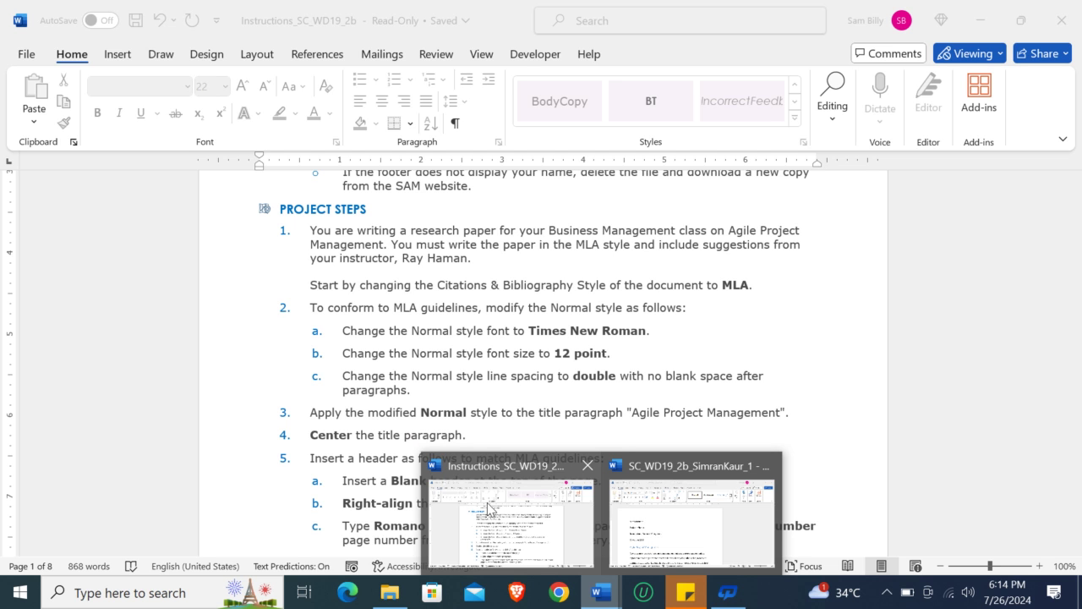
{"action": "left_click", "coordinate": [689, 516]}
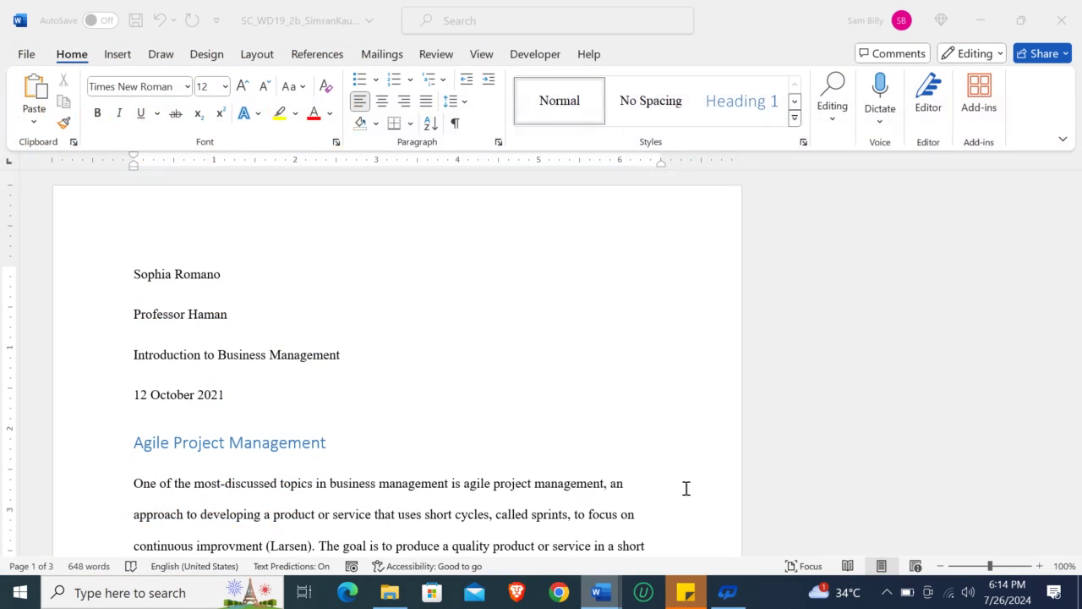
{"action": "left_click", "coordinate": [133, 442]}
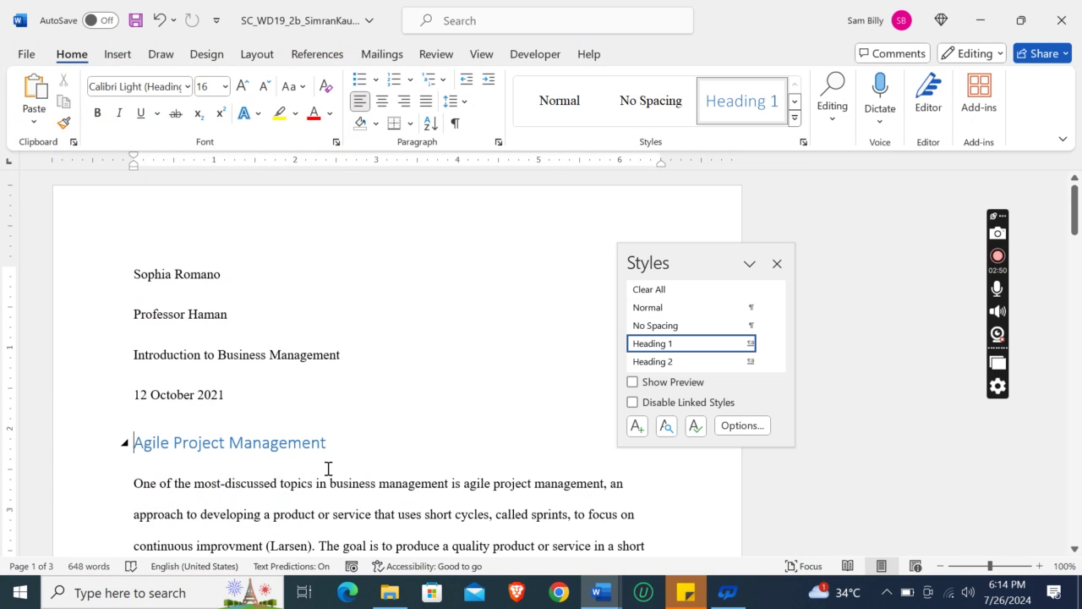
{"action": "left_click", "coordinate": [329, 469], "text": "shift"}
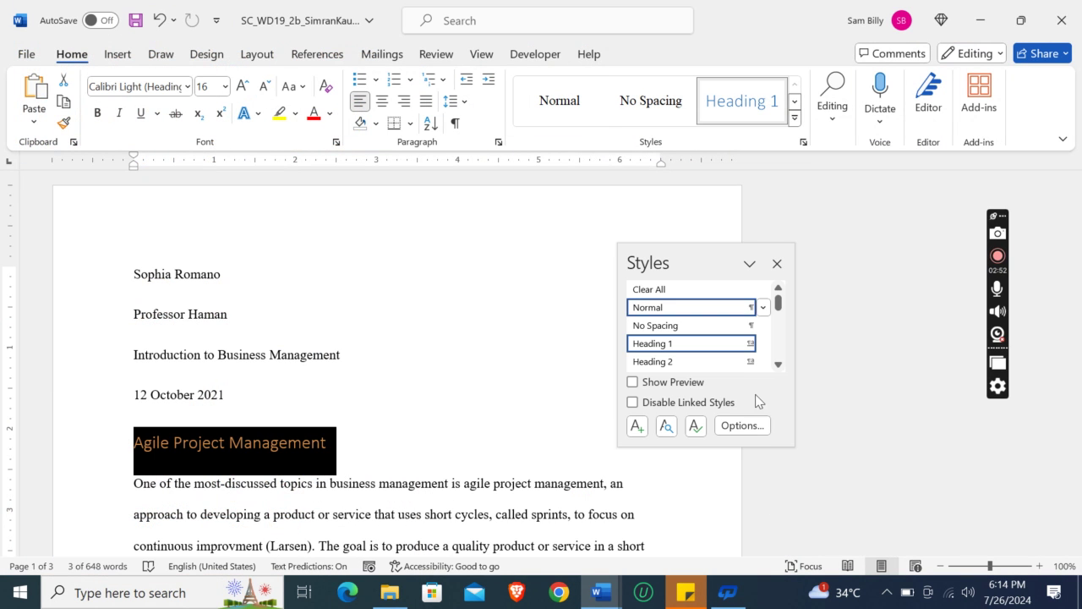
{"action": "left_click", "coordinate": [778, 264]}
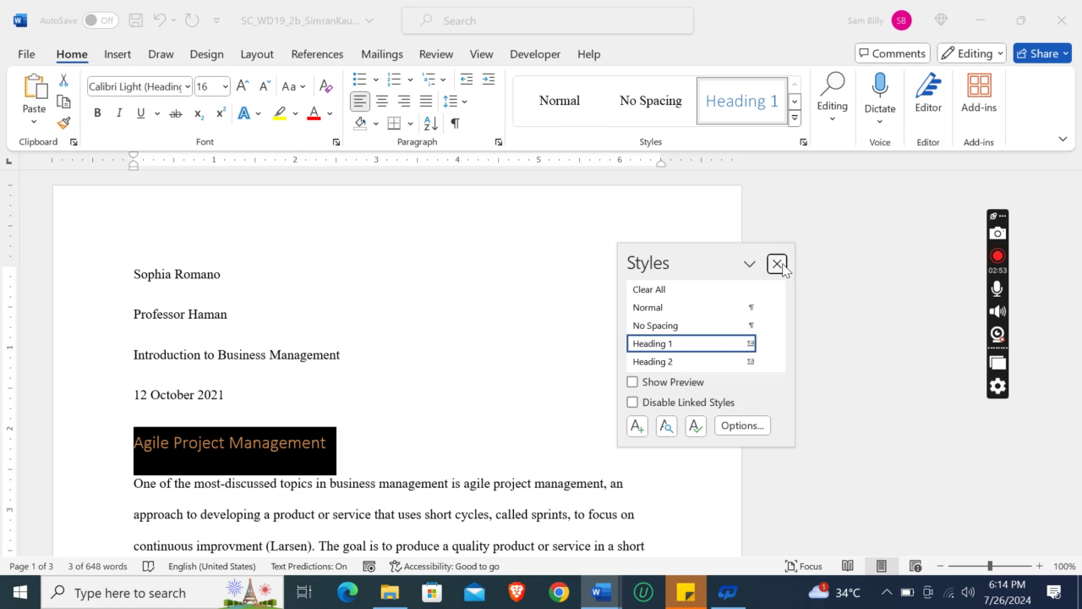
{"action": "left_click", "coordinate": [560, 101]}
{"action": "left_click", "coordinate": [522, 310]}
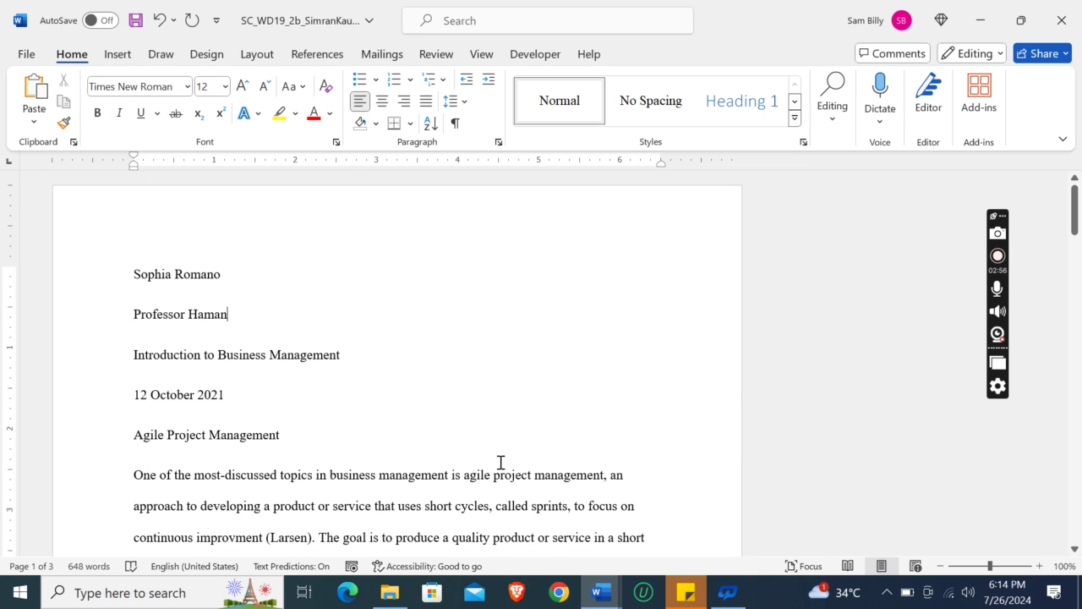
{"action": "left_click", "coordinate": [601, 592]}
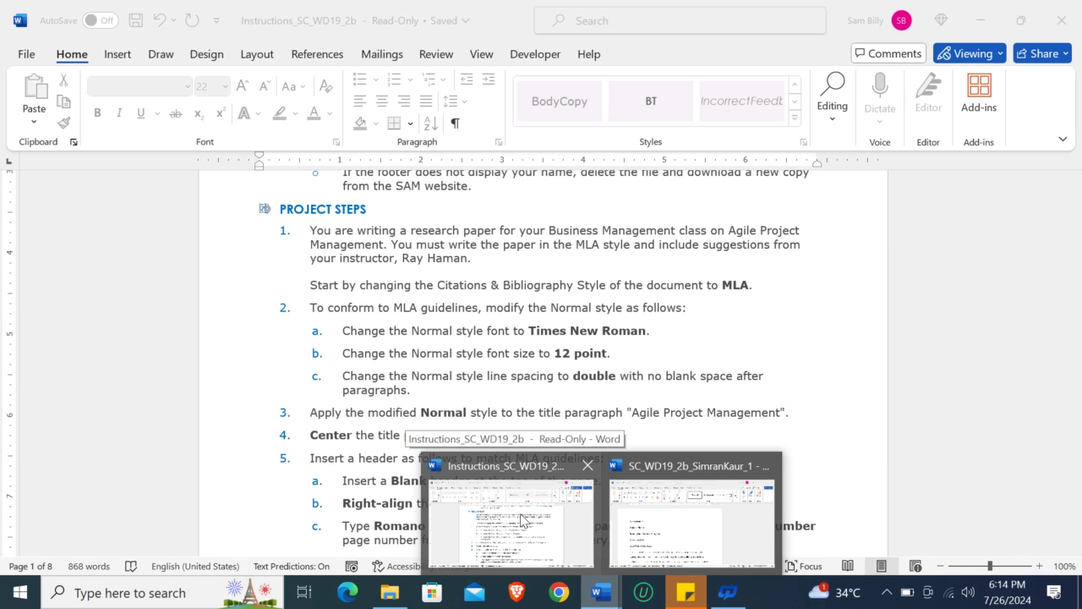
Step: Center the 'Agile Project Management' title paragraph, checking the instructions before and after
{"action": "left_click", "coordinate": [643, 533]}
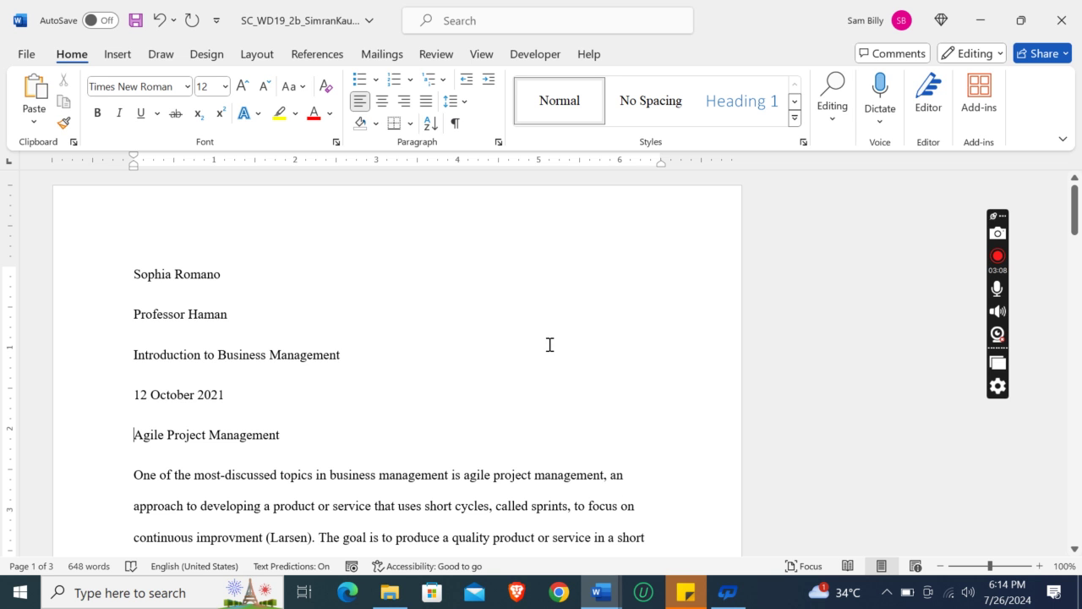
{"action": "left_click", "coordinate": [600, 592]}
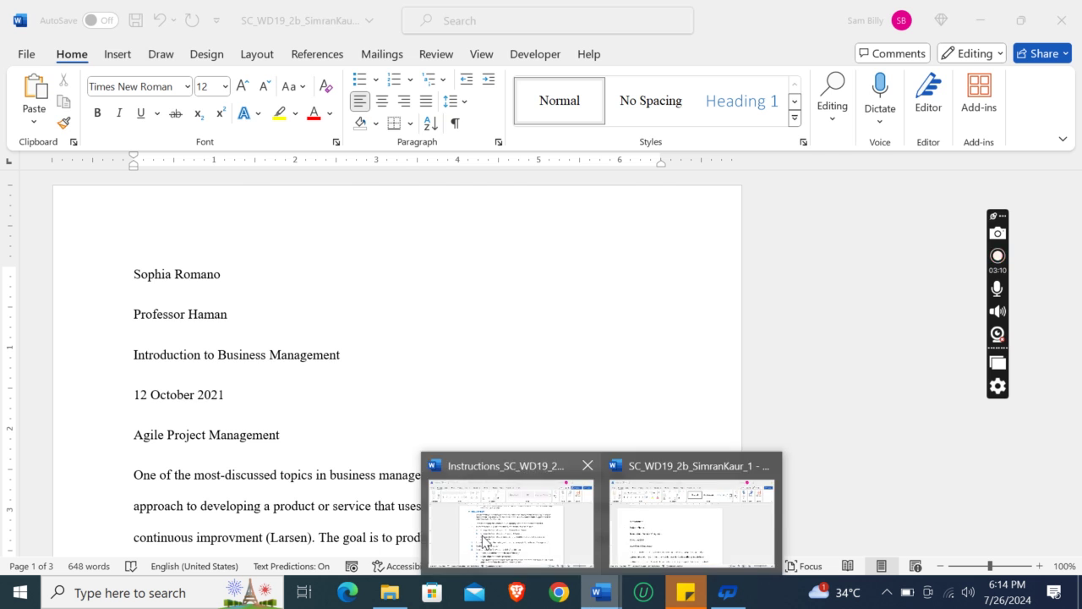
{"action": "left_click", "coordinate": [483, 542]}
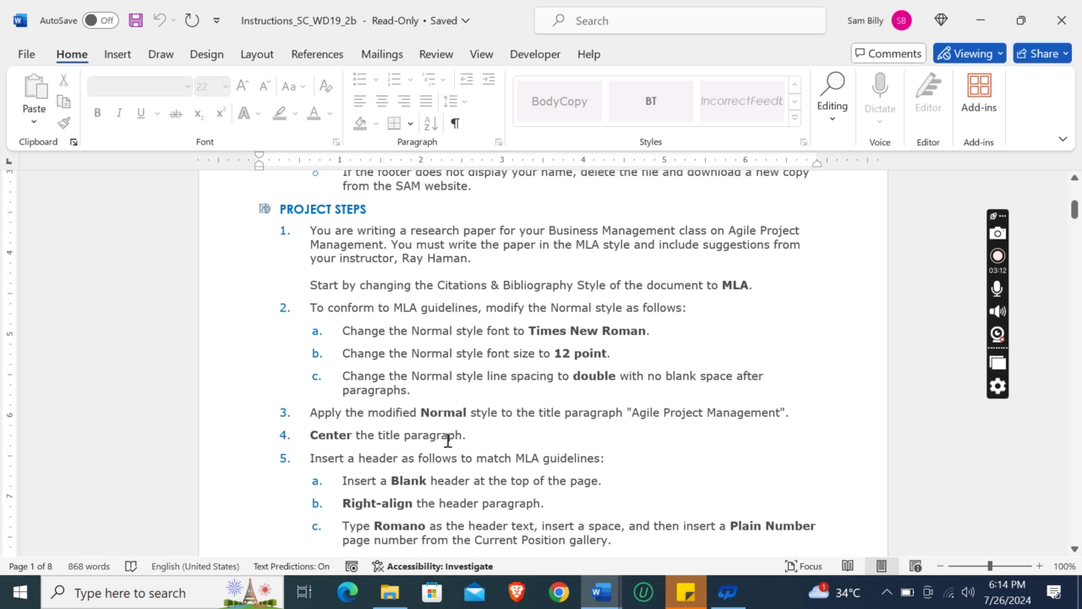
{"action": "left_click", "coordinate": [600, 592]}
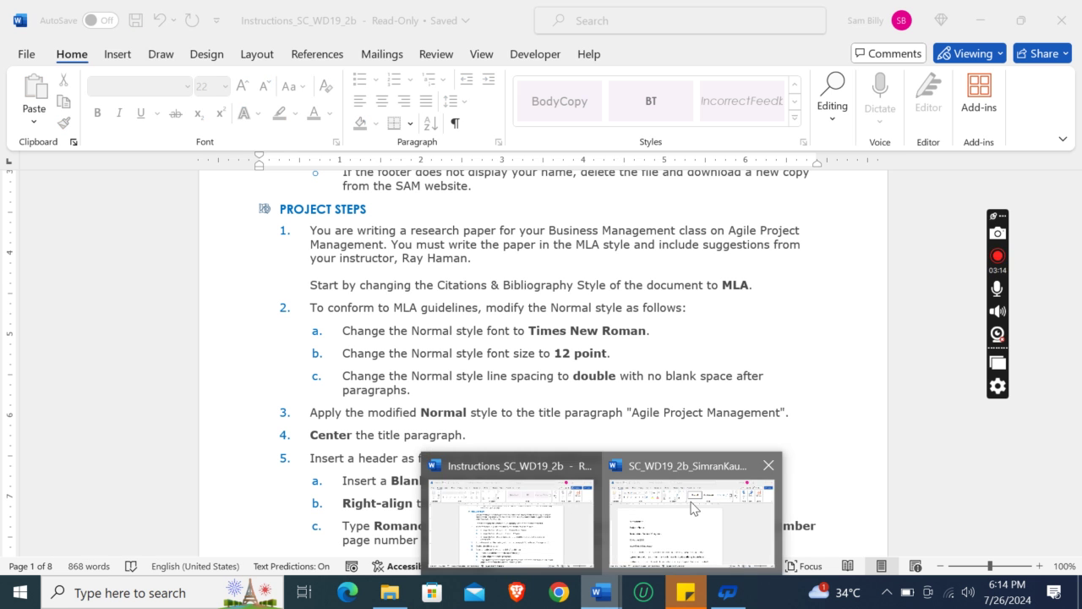
{"action": "left_click", "coordinate": [694, 520]}
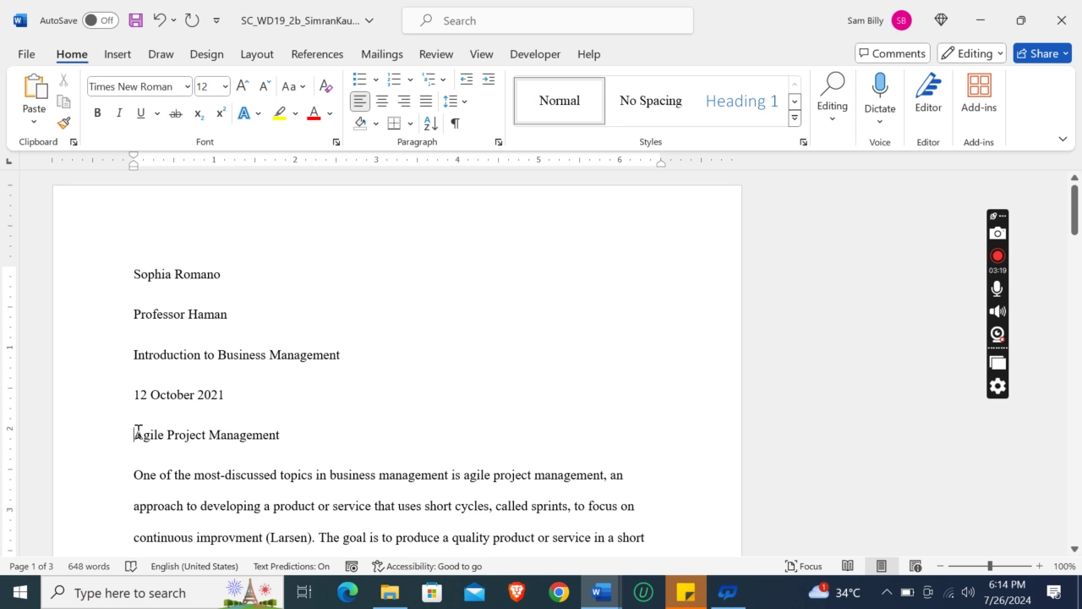
{"action": "left_click", "coordinate": [382, 103]}
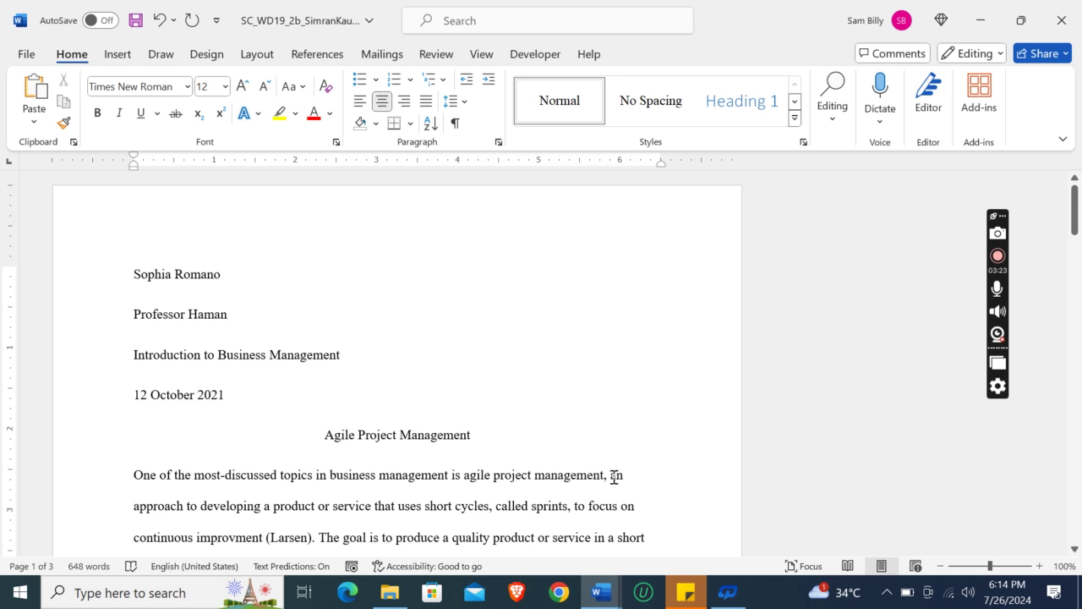
{"action": "left_click", "coordinate": [600, 597]}
{"action": "left_click", "coordinate": [501, 507]}
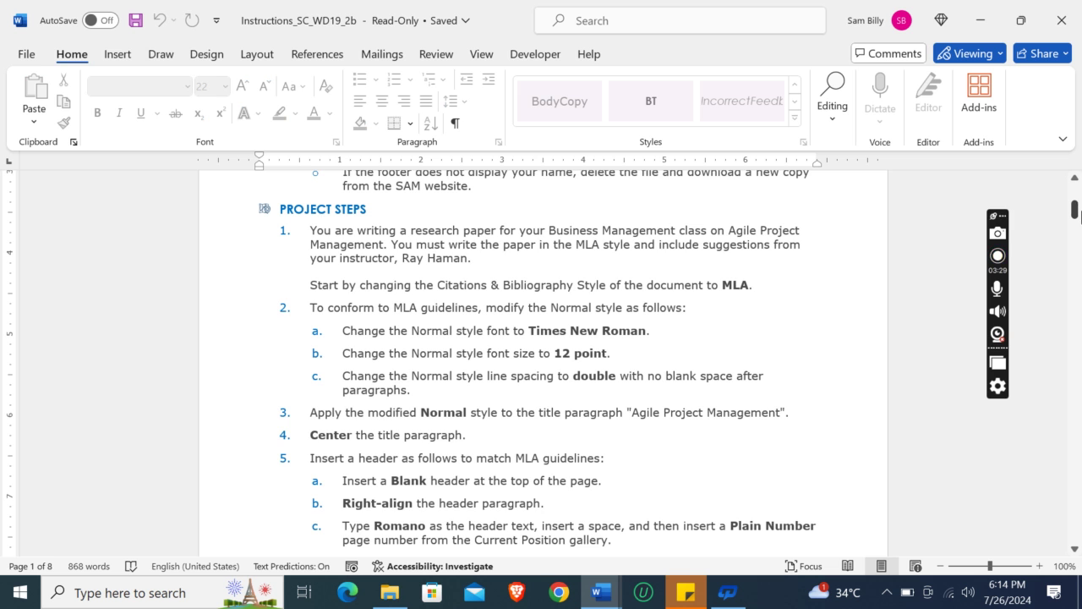
{"action": "left_click_drag", "start_coordinate": [1075, 216], "coordinate": [1075, 227]}
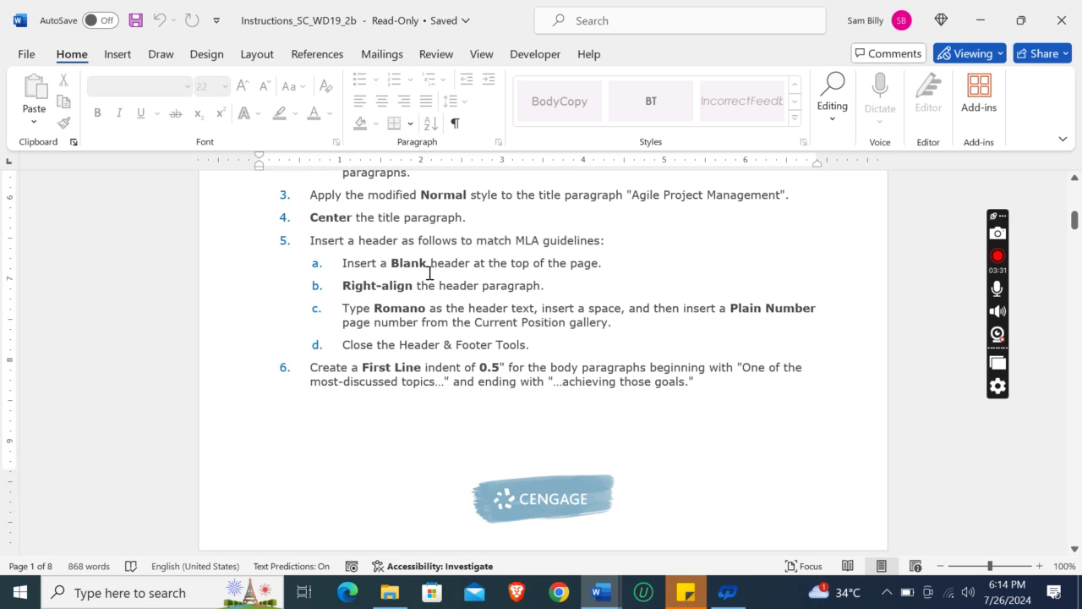
{"action": "left_click", "coordinate": [600, 592]}
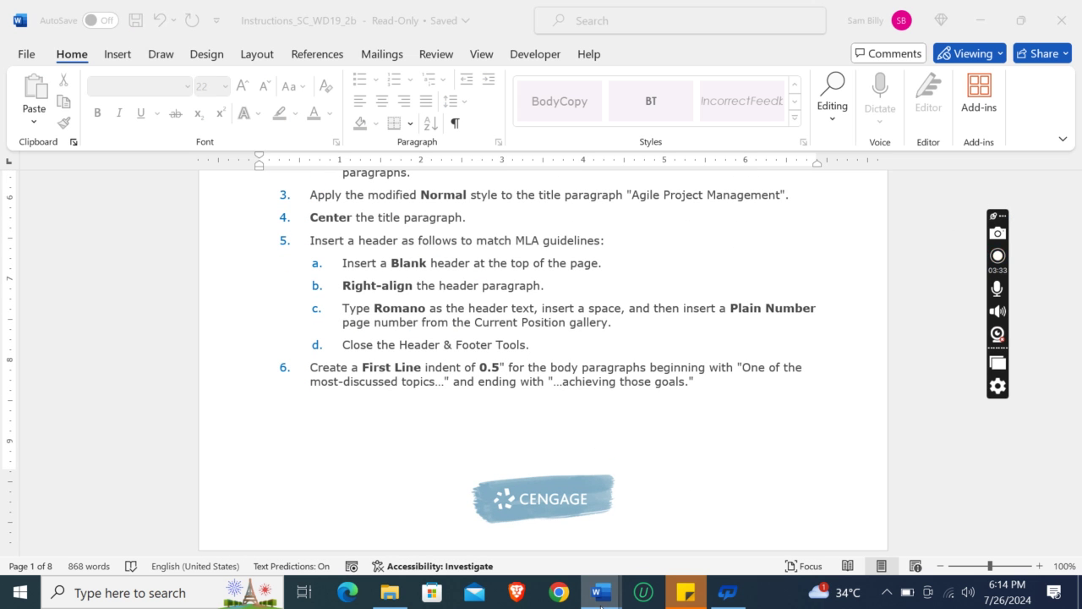
{"action": "left_click", "coordinate": [676, 507]}
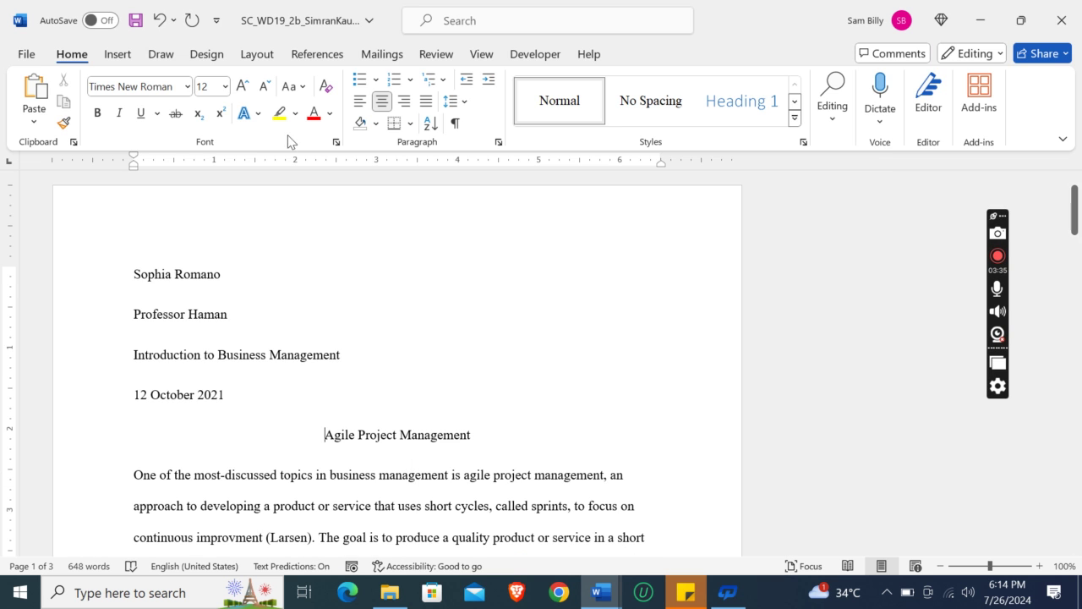
{"action": "left_click", "coordinate": [117, 54]}
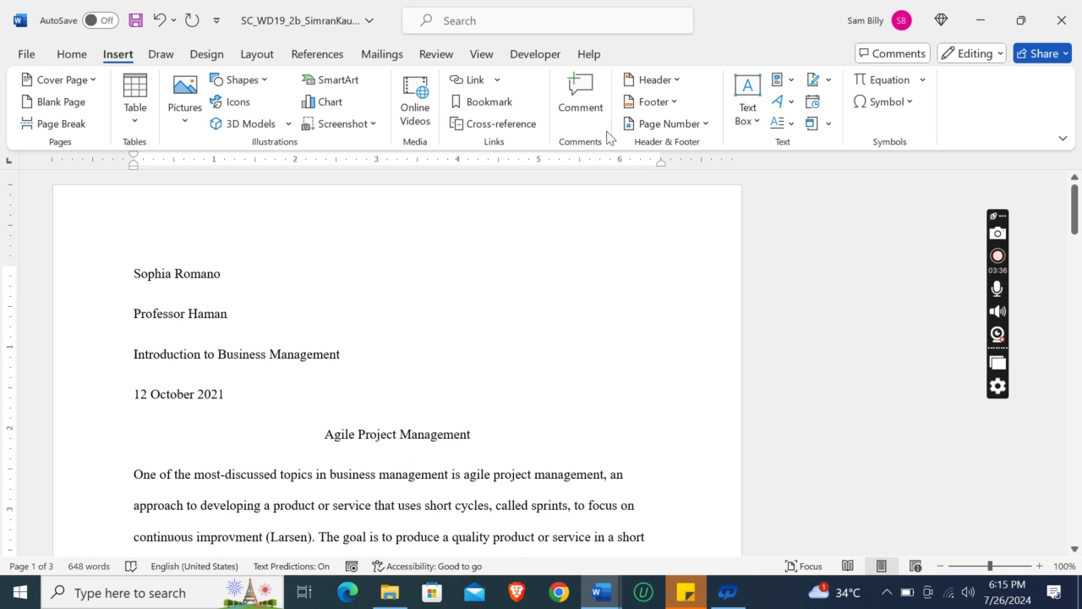
Step: Insert the Blank header design and set its placeholder to Align Right
{"action": "left_click", "coordinate": [666, 80]}
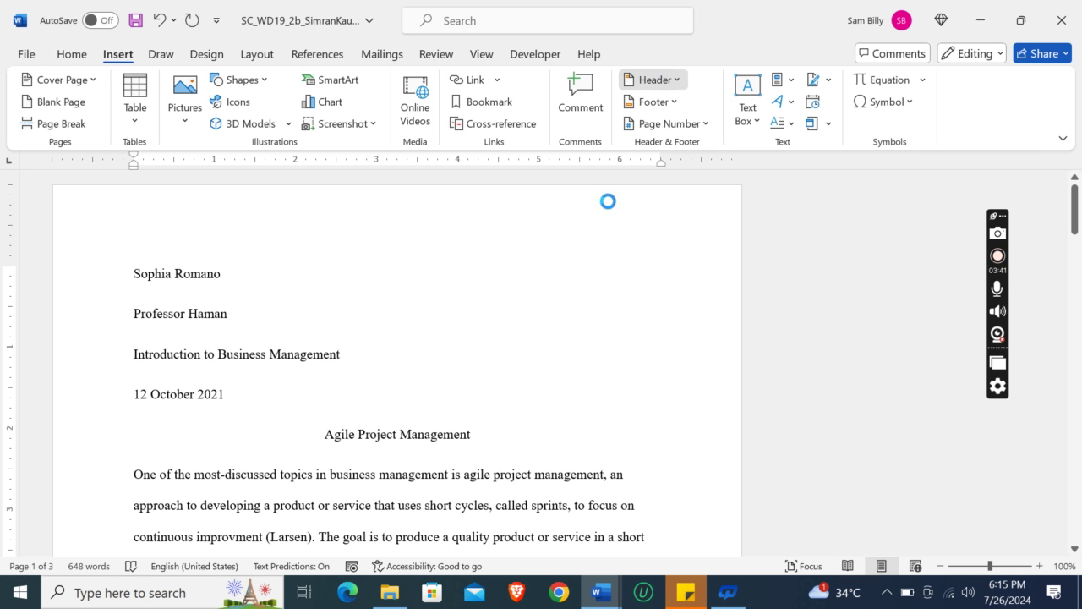
{"action": "left_click", "coordinate": [683, 187]}
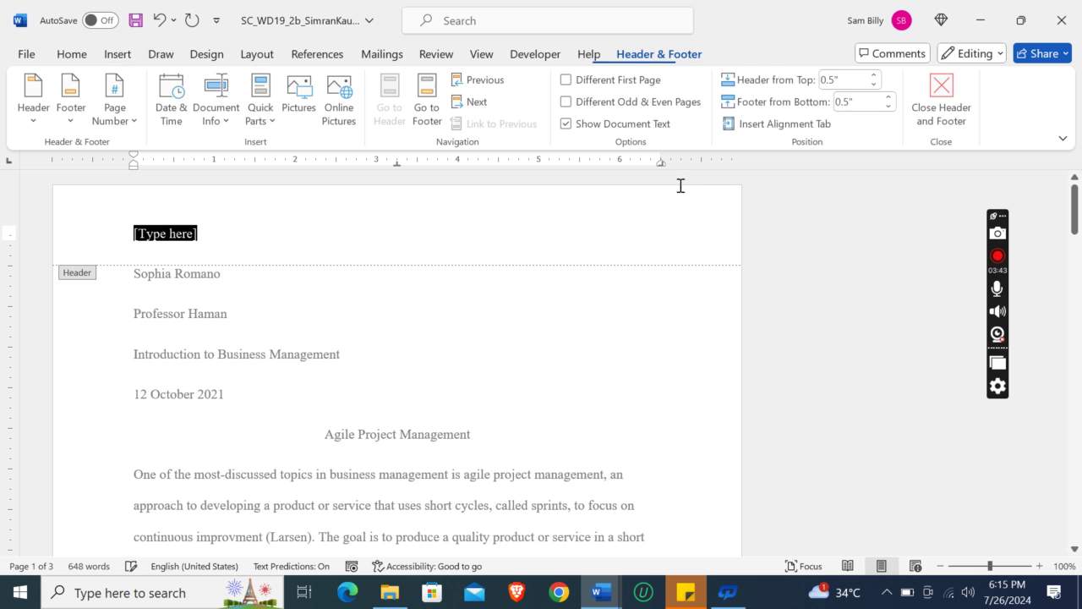
{"action": "left_click", "coordinate": [601, 592]}
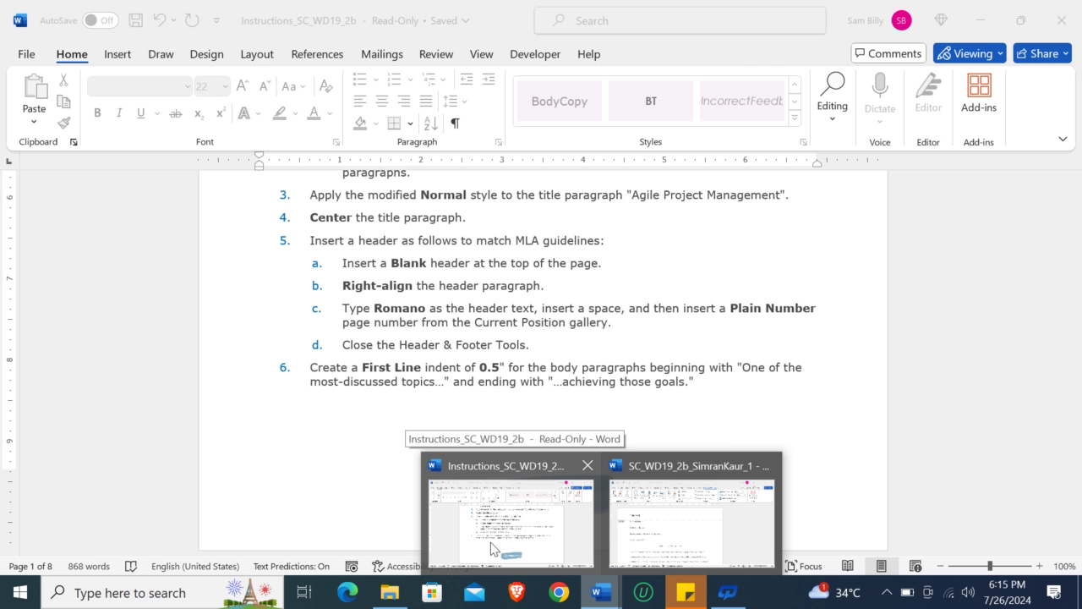
{"action": "left_click", "coordinate": [679, 519]}
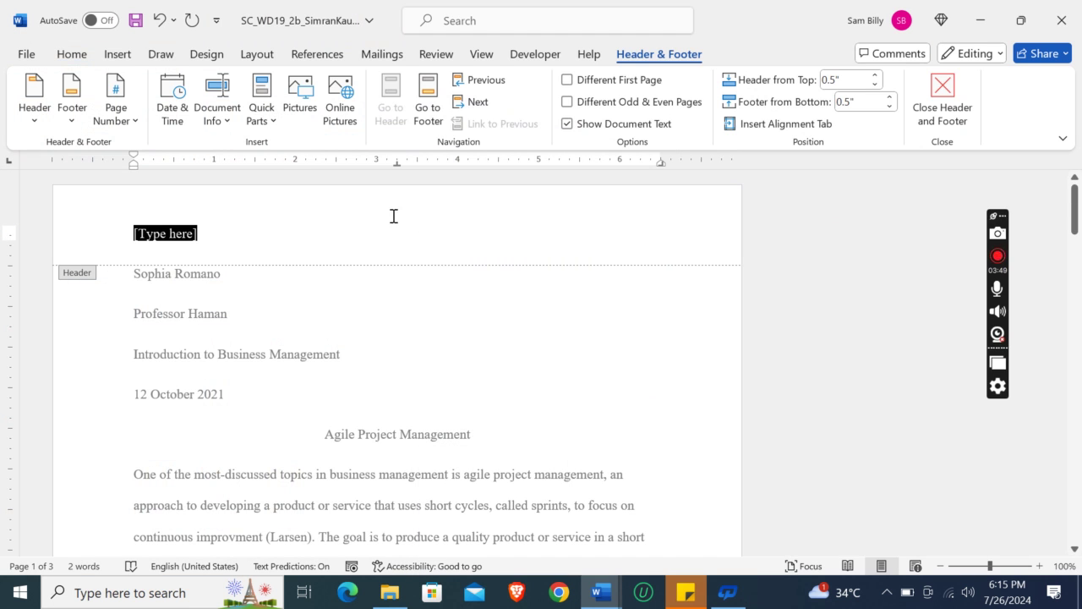
{"action": "left_click", "coordinate": [72, 53]}
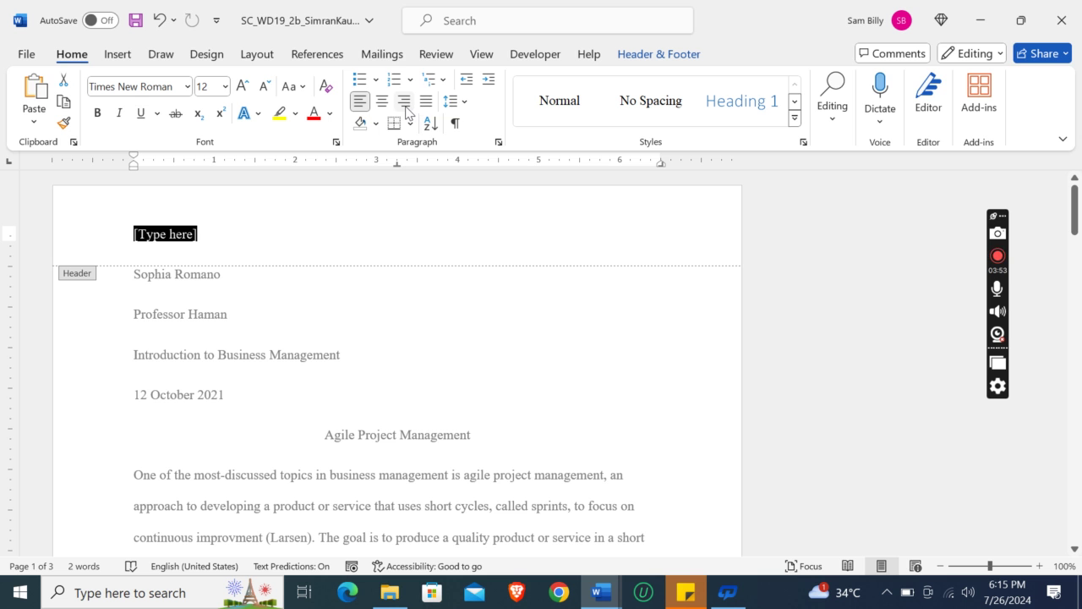
{"action": "left_click", "coordinate": [406, 111]}
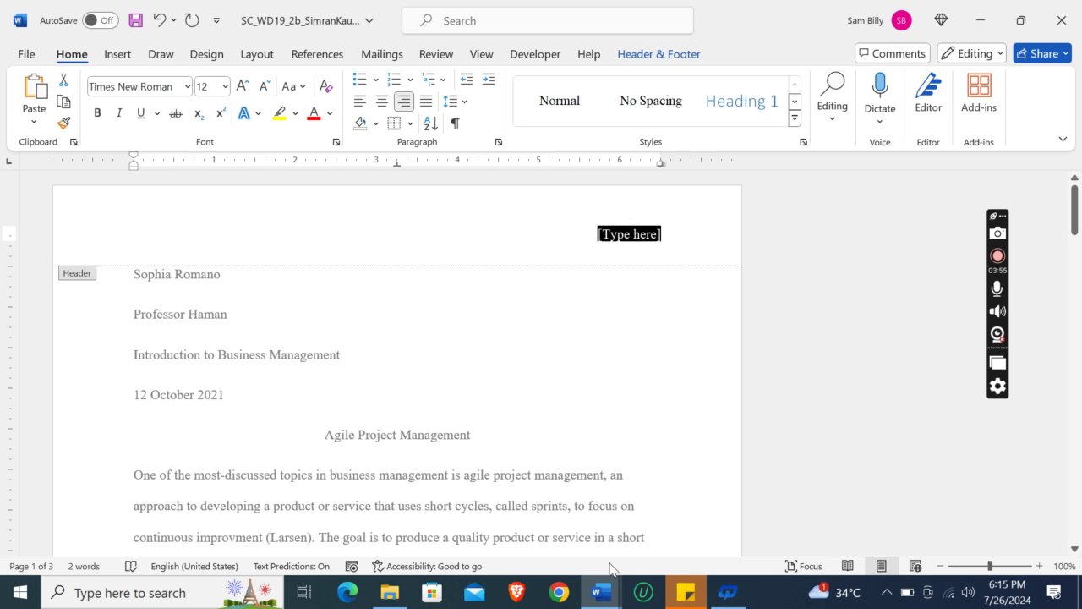
{"action": "mouse_move", "coordinate": [601, 593]}
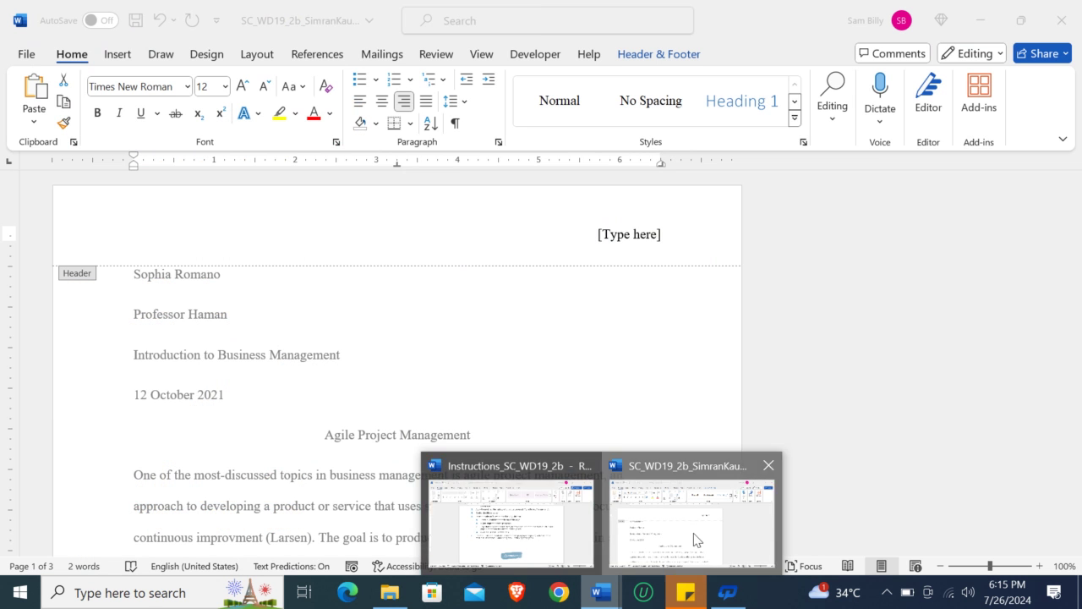
Step: Type 'Romano' into the right-aligned header
{"action": "left_click", "coordinate": [626, 529]}
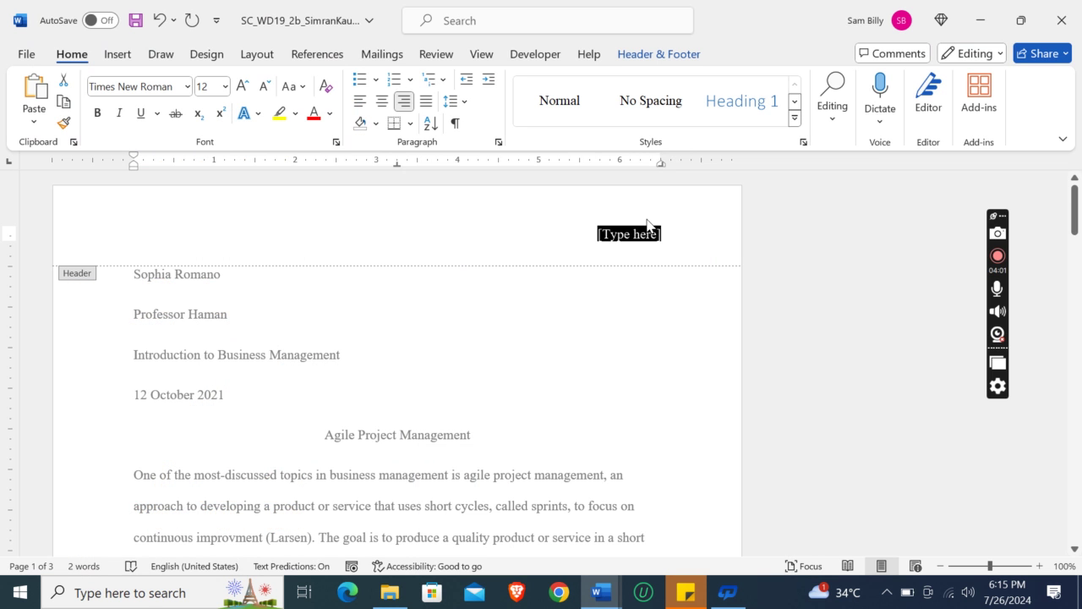
{"action": "type", "text": "Romano"}
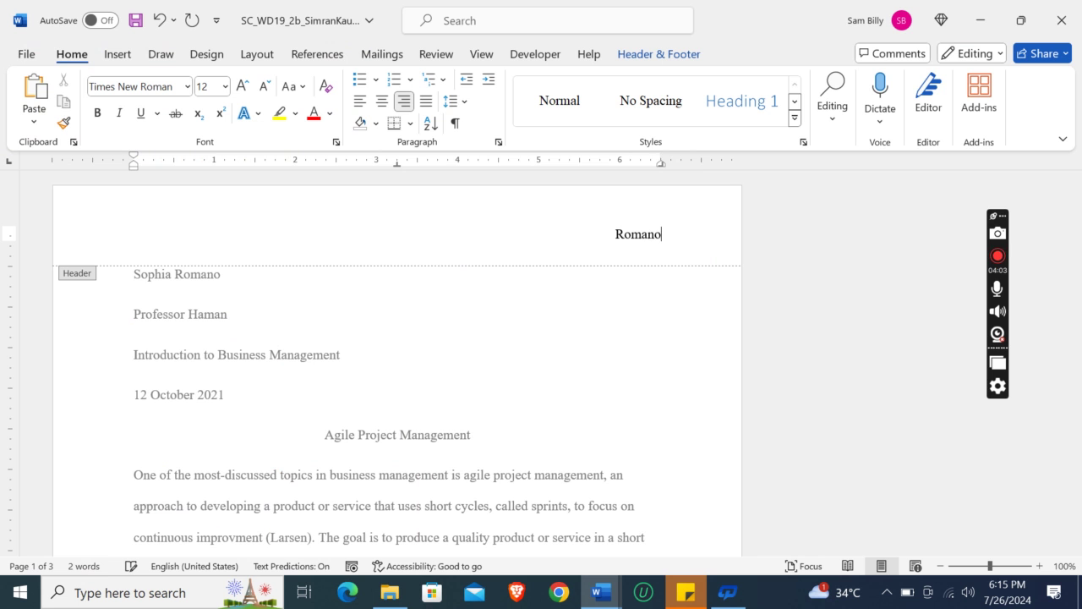
{"action": "left_click", "coordinate": [600, 592]}
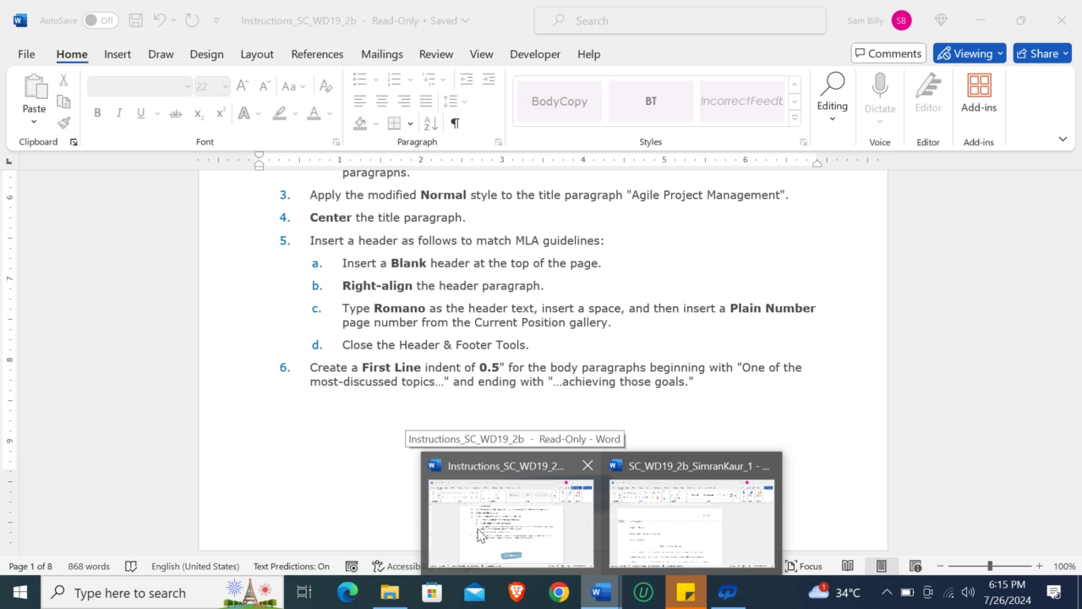
{"action": "left_click", "coordinate": [674, 501]}
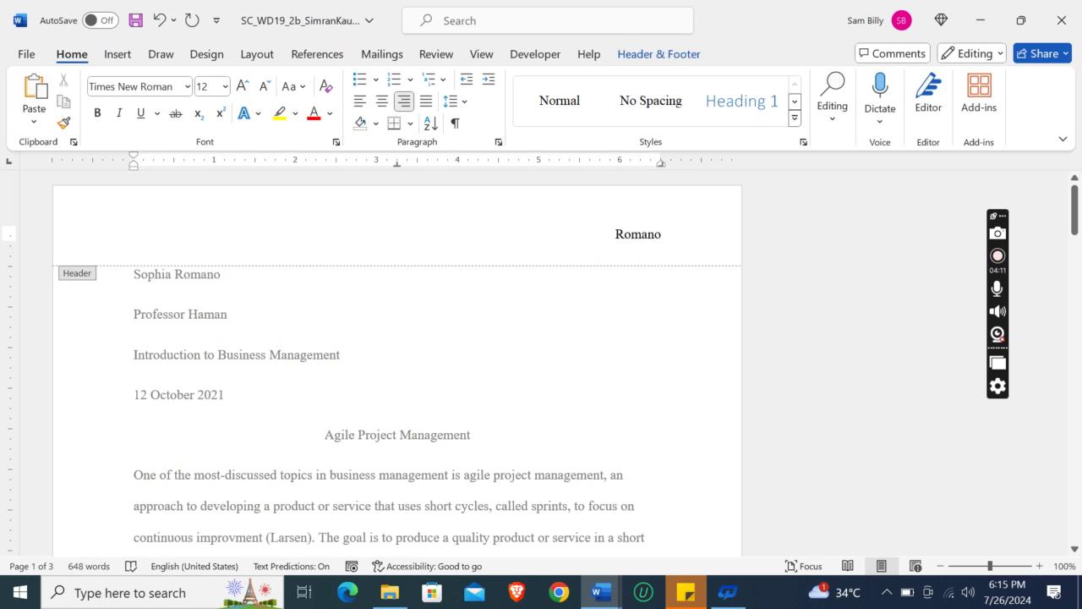
{"action": "left_click", "coordinate": [600, 592]}
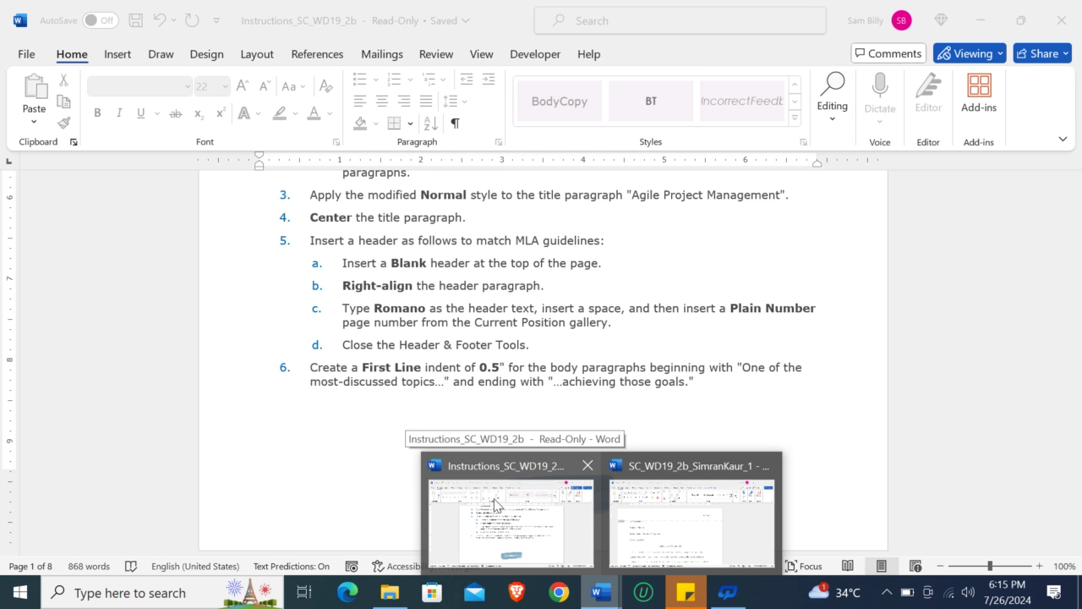
{"action": "left_click", "coordinate": [694, 499]}
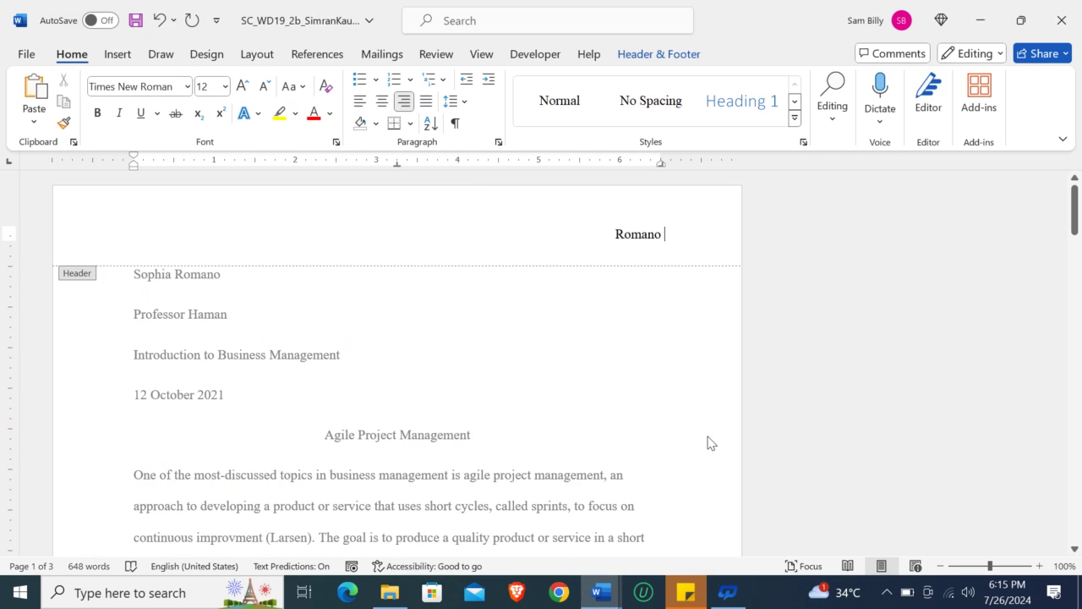
Step: Add a Plain Number page number at the current position and close the header
{"action": "left_click", "coordinate": [662, 56]}
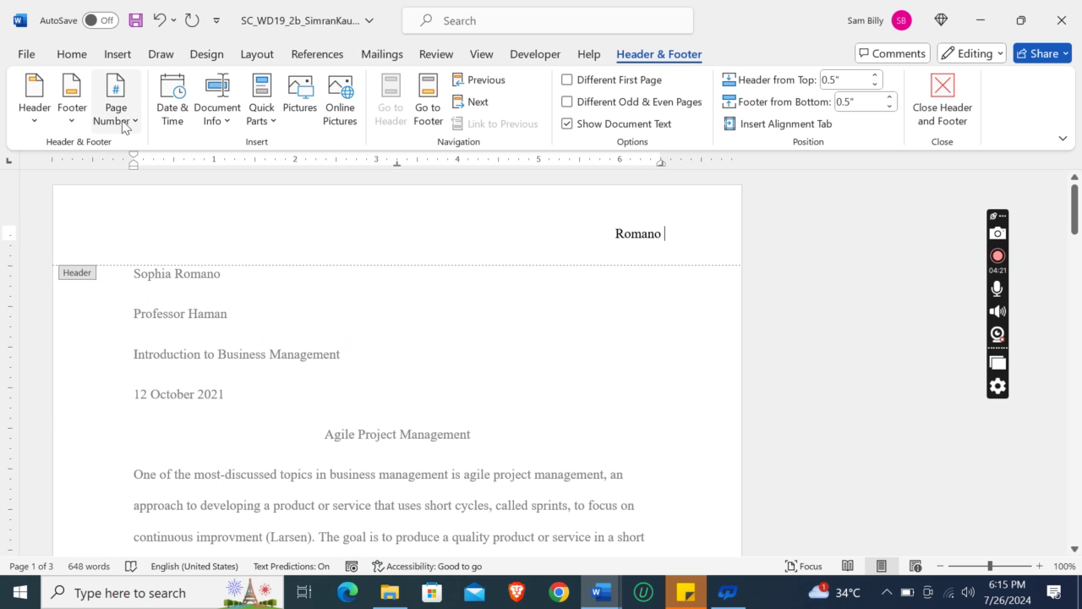
{"action": "left_click", "coordinate": [122, 125]}
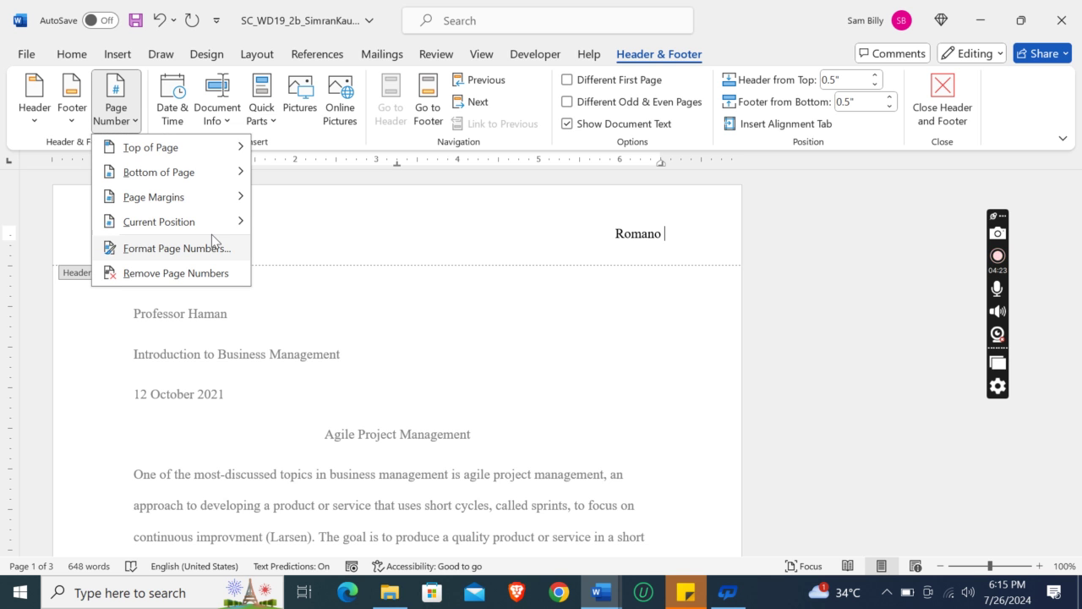
{"action": "mouse_move", "coordinate": [159, 222]}
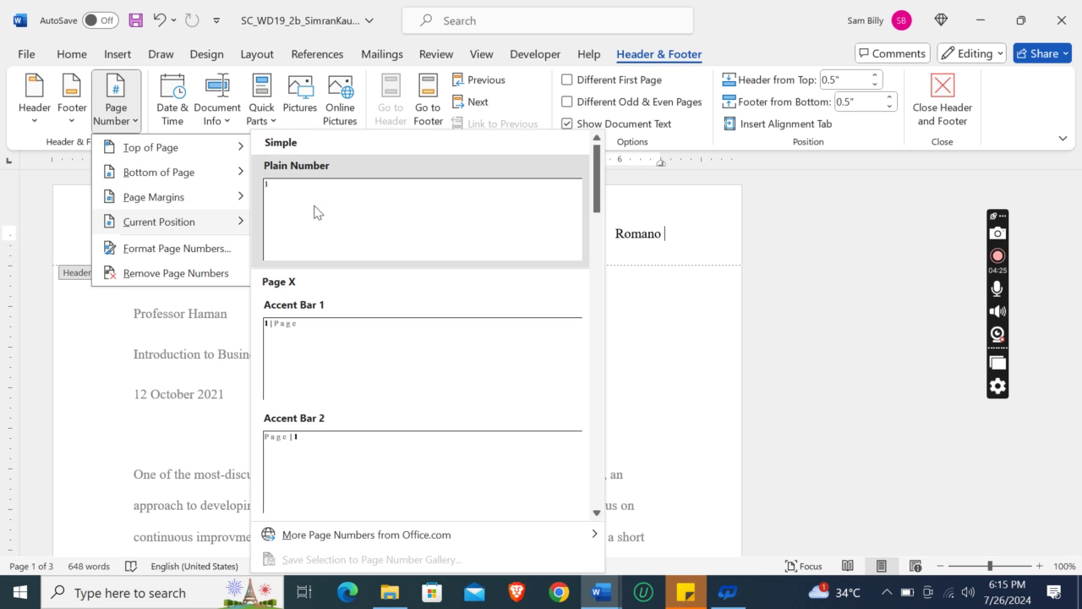
{"action": "left_click", "coordinate": [315, 208]}
{"action": "left_click", "coordinate": [600, 592]}
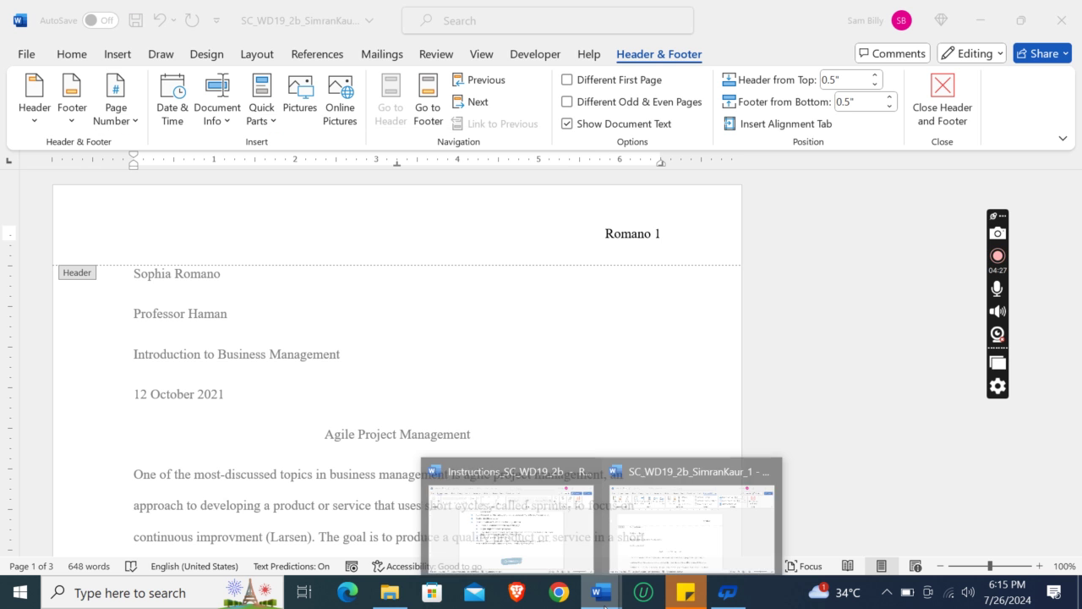
{"action": "left_click", "coordinate": [511, 536]}
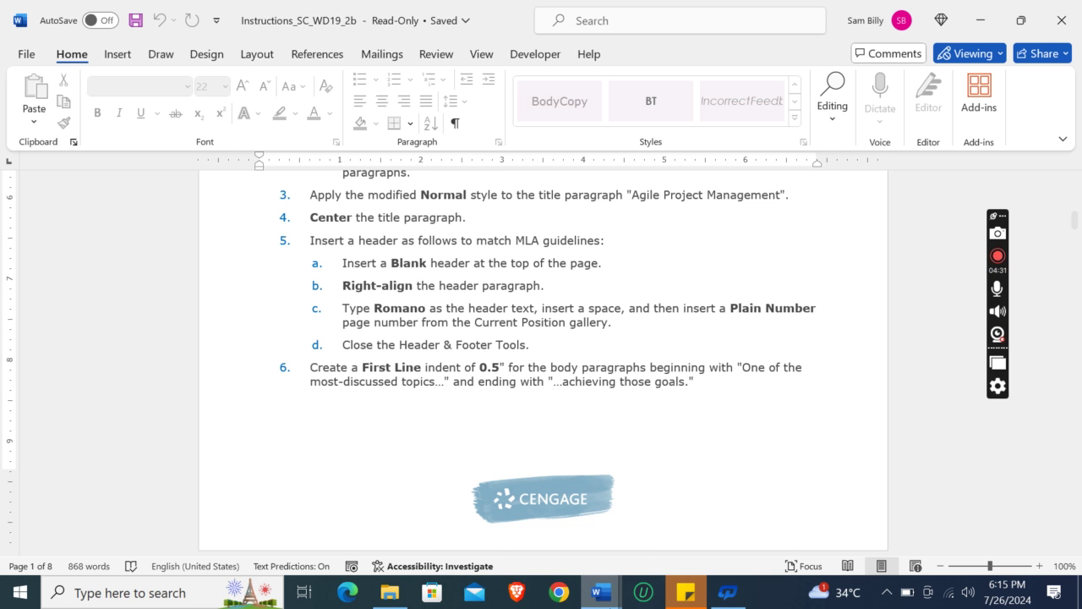
{"action": "left_click", "coordinate": [601, 592]}
{"action": "left_click", "coordinate": [675, 522]}
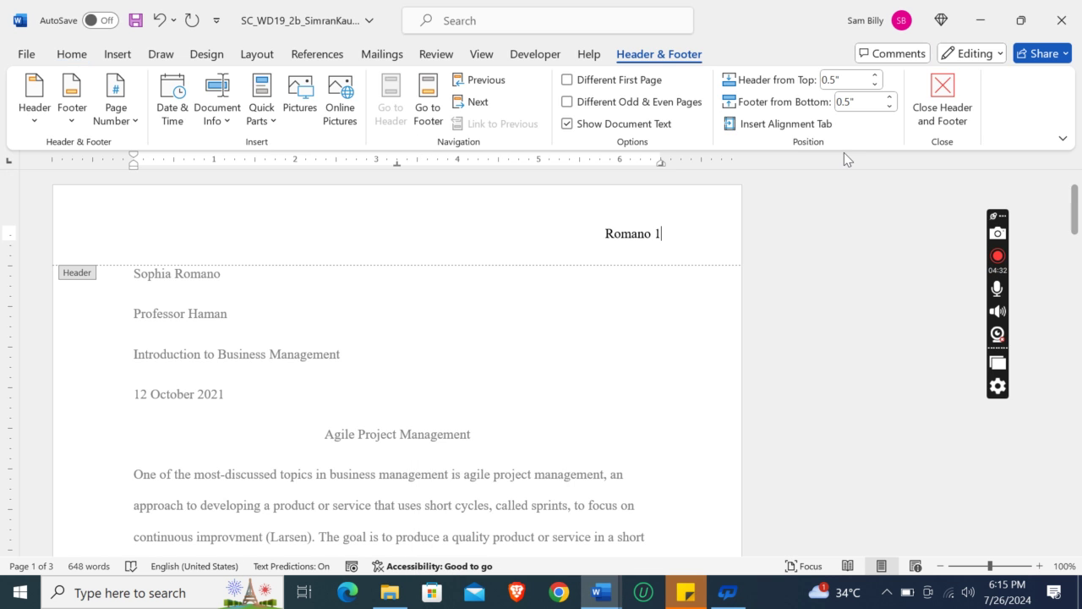
{"action": "left_click", "coordinate": [953, 108]}
{"action": "left_click", "coordinate": [600, 592]}
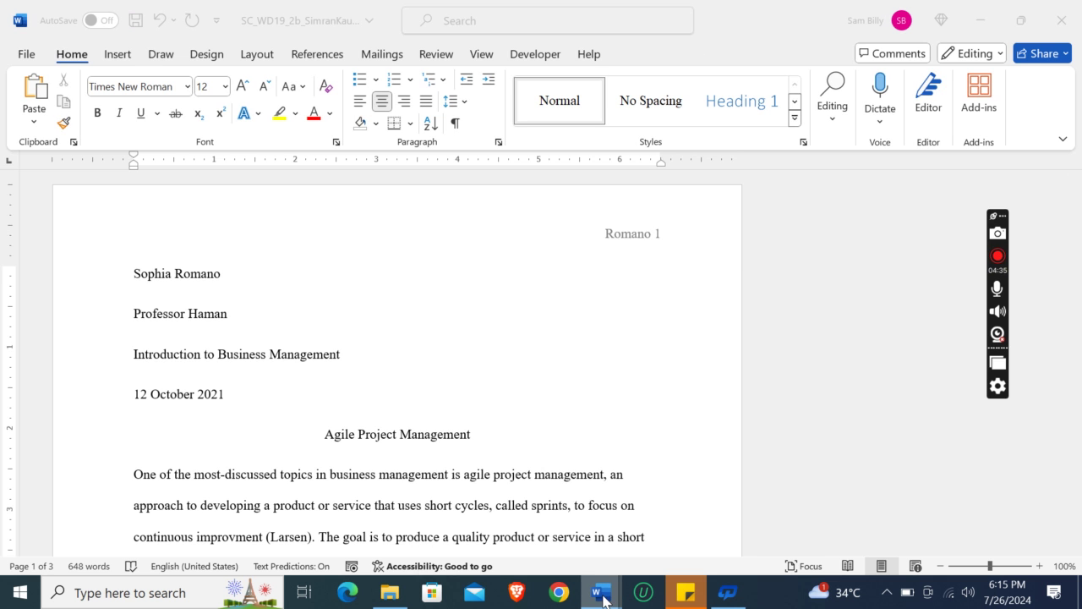
{"action": "left_click", "coordinate": [486, 538]}
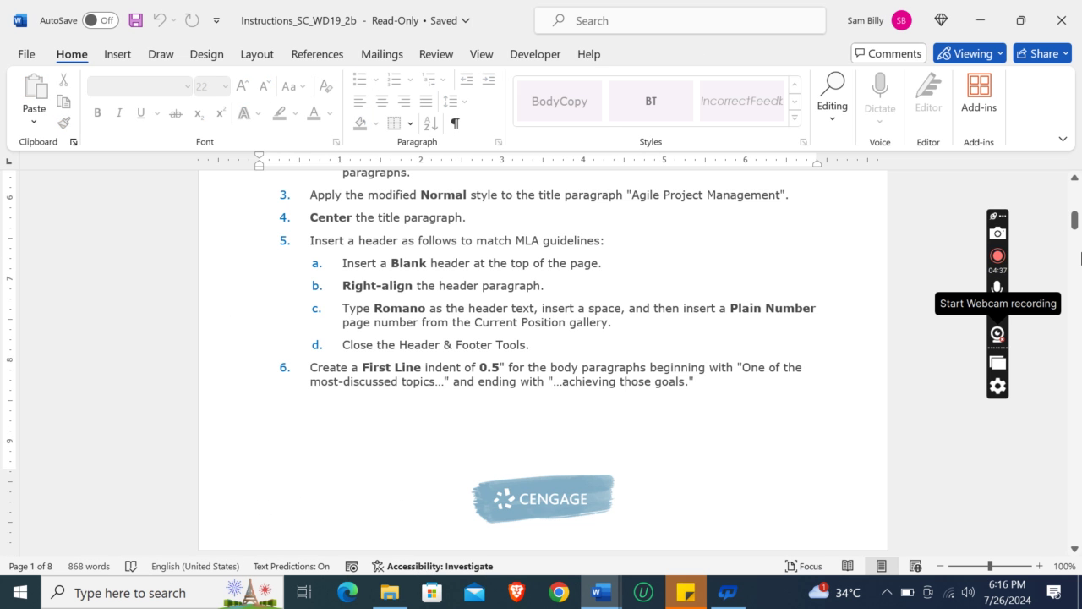
{"action": "scroll", "coordinate": [998, 289], "scroll_direction": "down", "scroll_amount": 3}
{"action": "scroll", "coordinate": [998, 288], "scroll_direction": "down", "scroll_amount": 2}
{"action": "scroll", "coordinate": [424, 296], "scroll_direction": "up", "scroll_amount": 5}
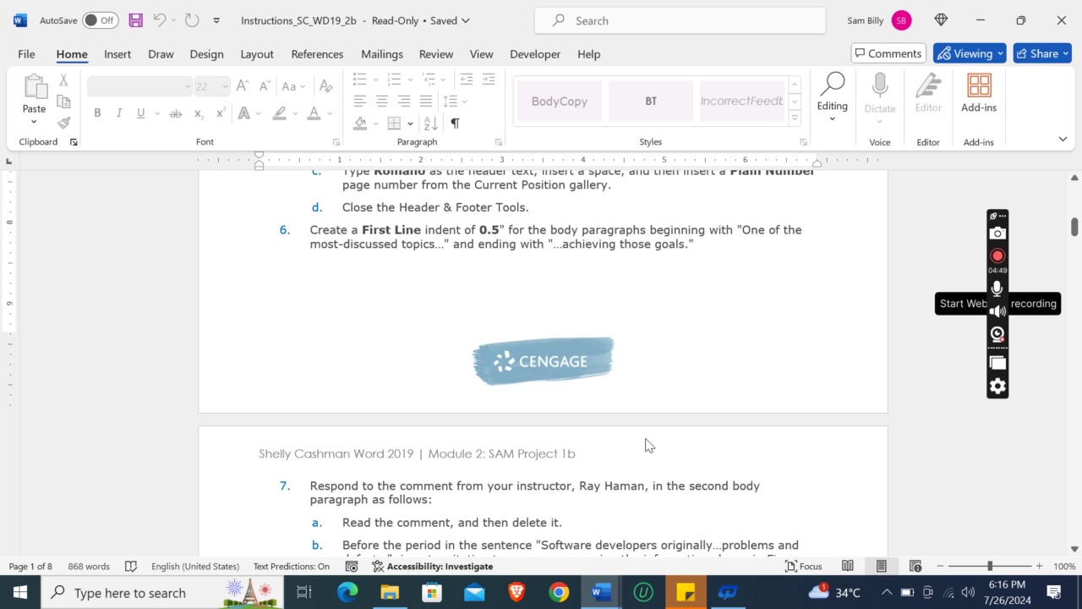
{"action": "left_click", "coordinate": [601, 592]}
{"action": "left_click", "coordinate": [723, 534]}
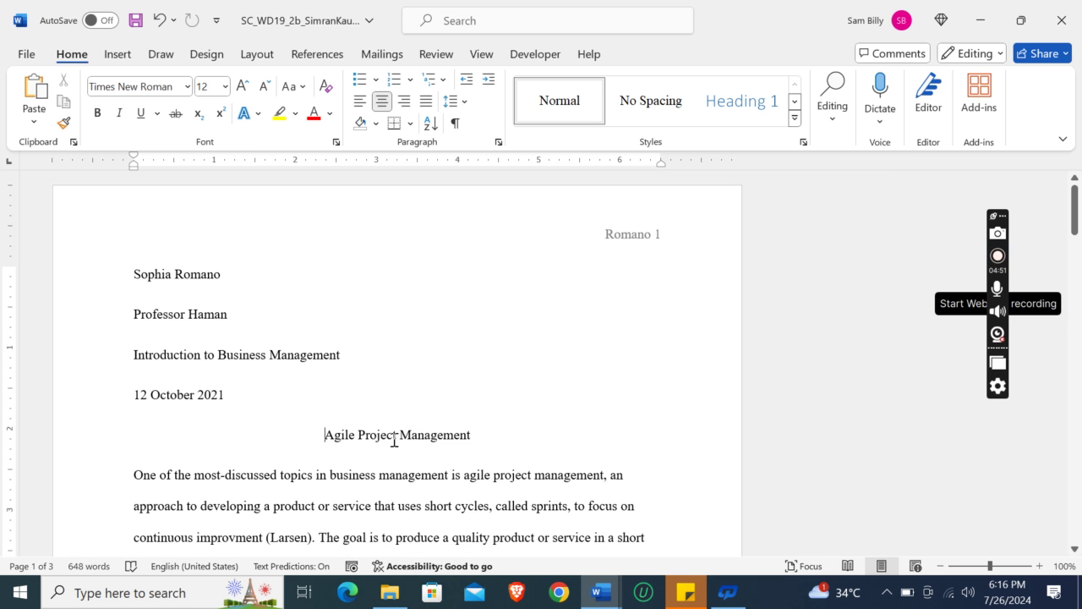
Step: Select the body paragraphs from 'One of the most-discussed topics' to 'achieving those goals.'
{"action": "left_click", "coordinate": [139, 474]}
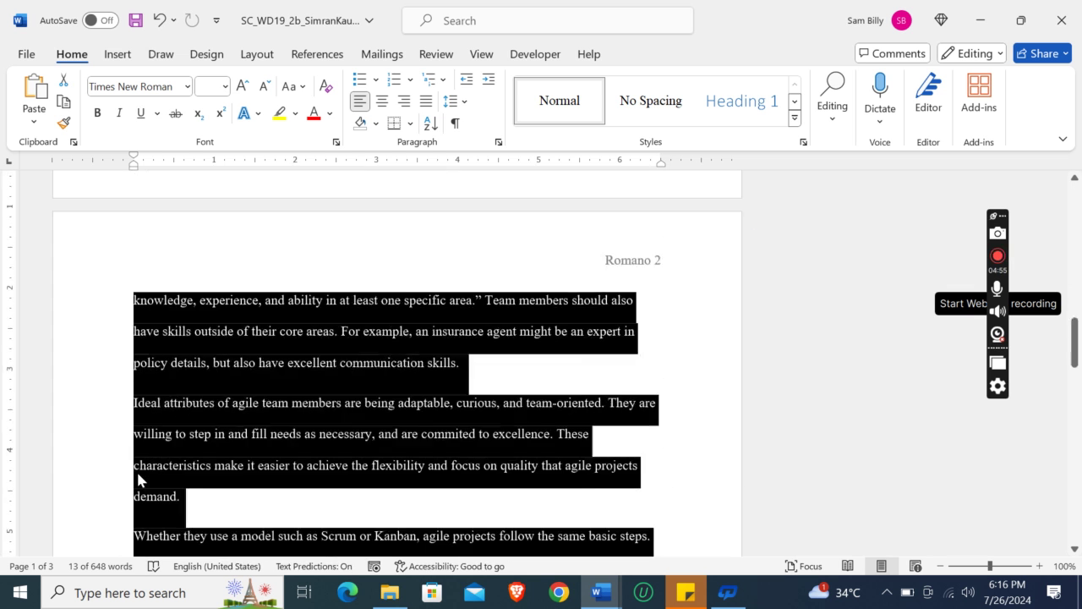
{"action": "left_click_drag", "start_coordinate": [138, 475], "coordinate": [137, 476]}
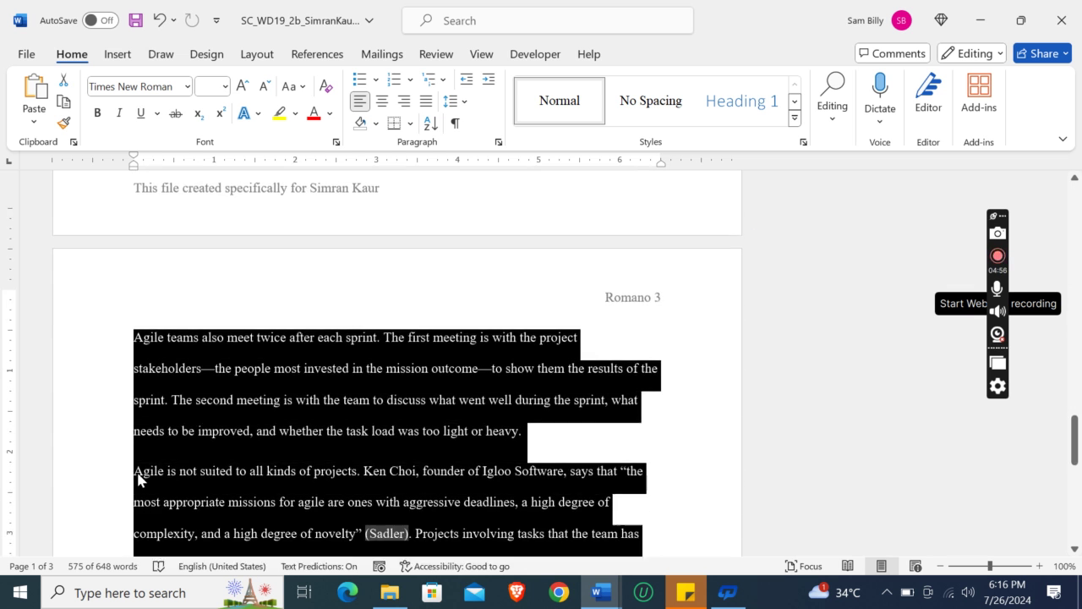
{"action": "left_click_drag", "start_coordinate": [136, 469], "coordinate": [138, 476]}
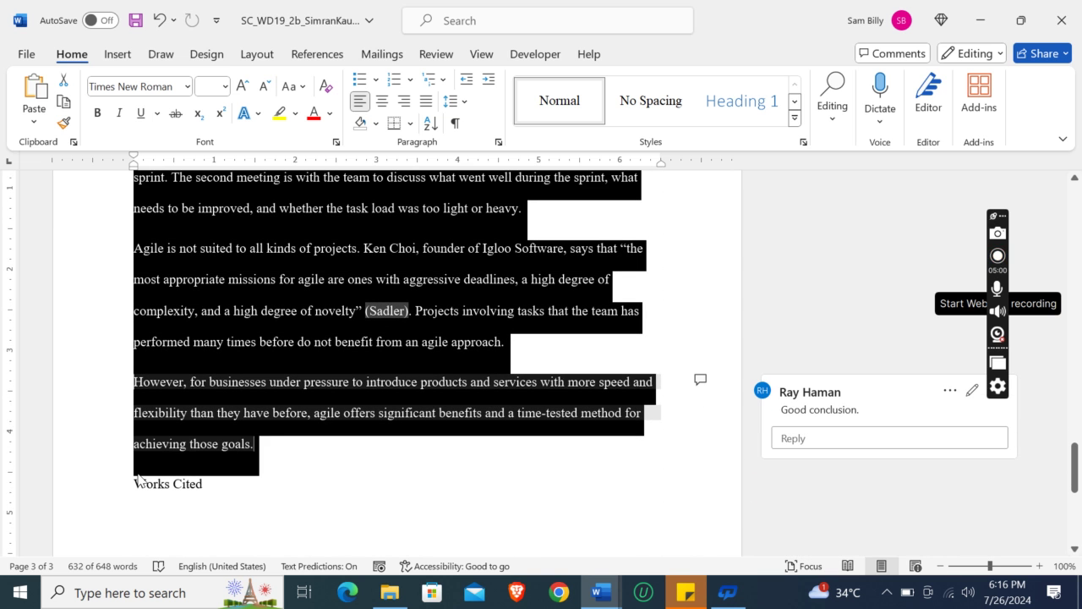
{"action": "left_click", "coordinate": [609, 594]}
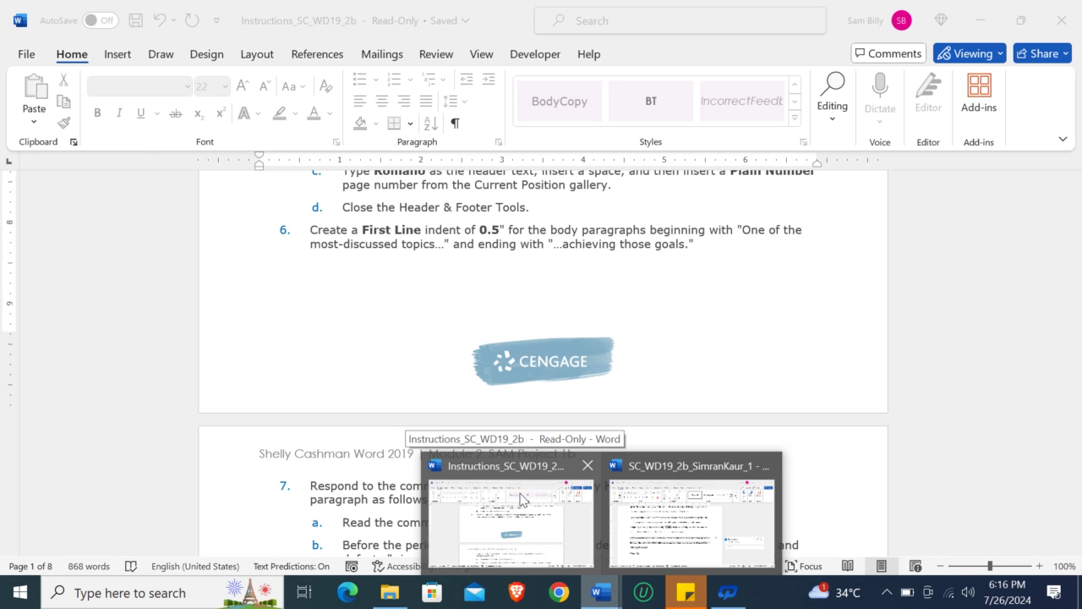
{"action": "left_click", "coordinate": [681, 533]}
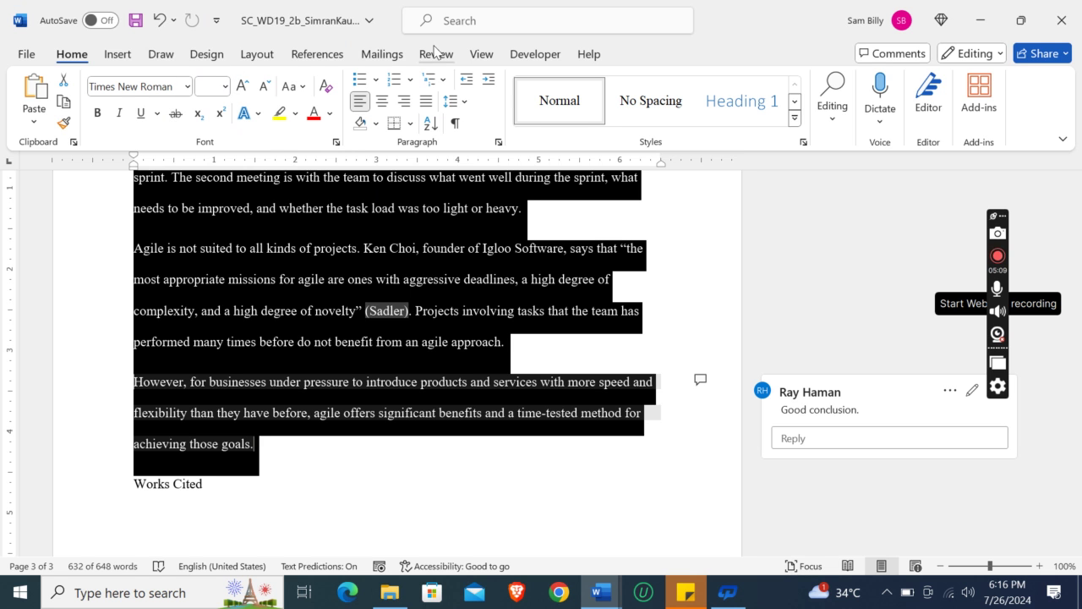
Step: In the Layout Paragraph dialog, set a First line special indent of 0.5 inches
{"action": "left_click", "coordinate": [312, 57]}
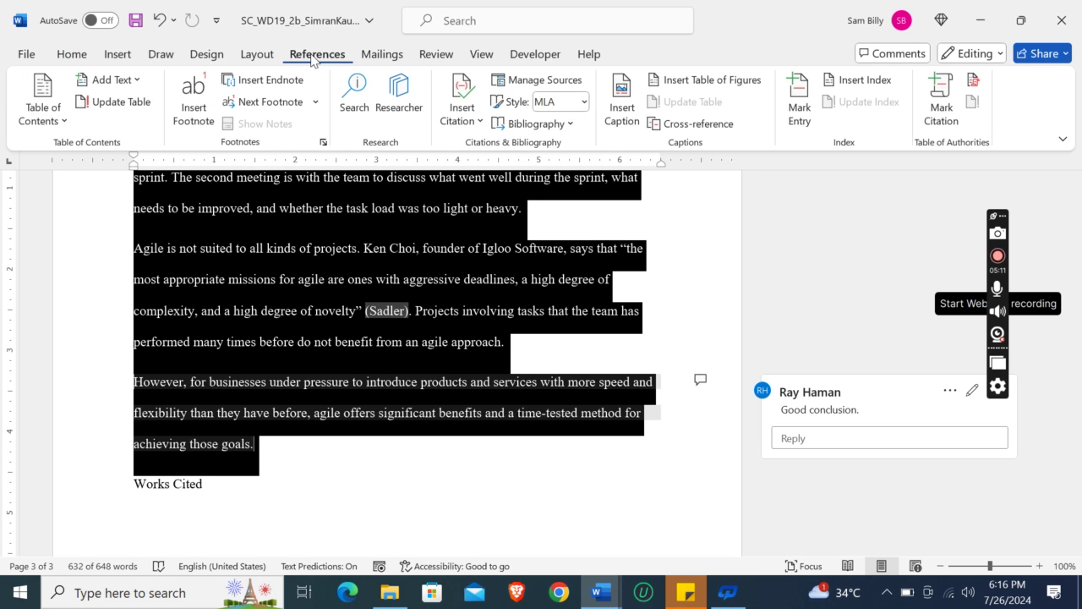
{"action": "left_click", "coordinate": [257, 55]}
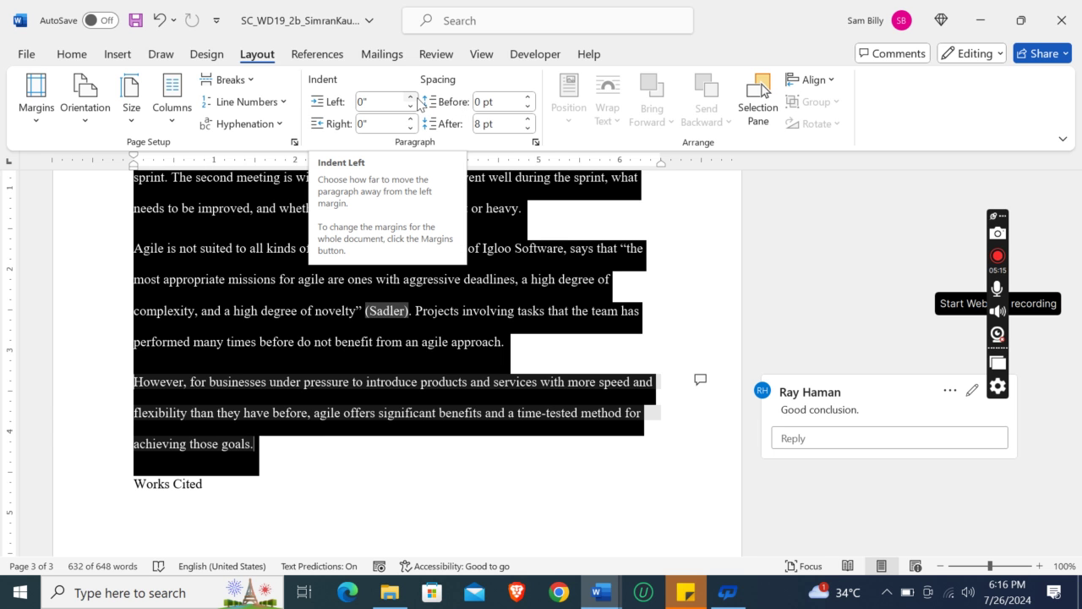
{"action": "left_click", "coordinate": [600, 592]}
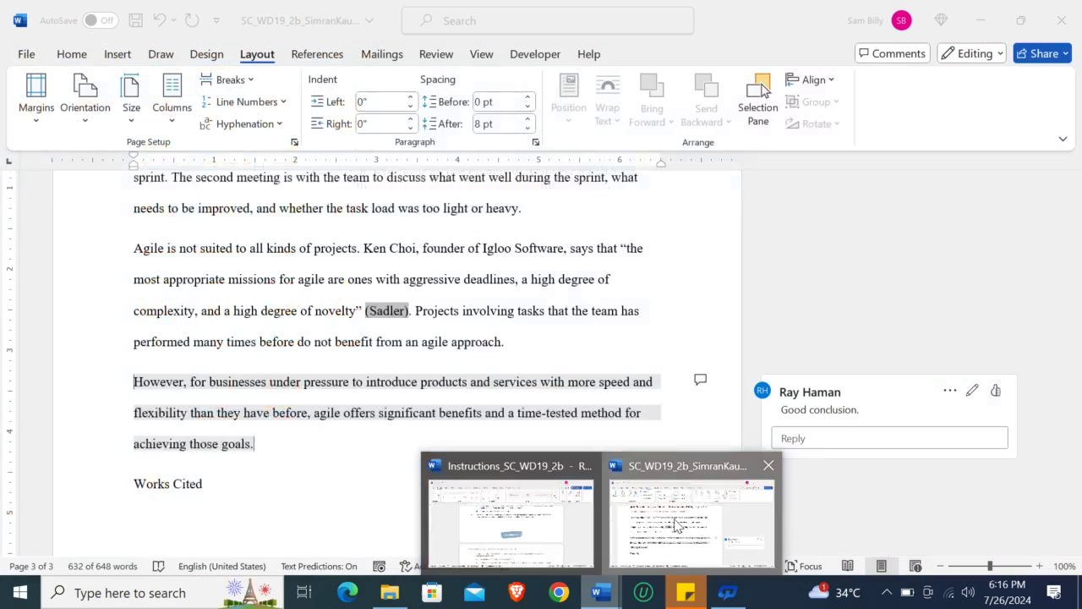
{"action": "left_click", "coordinate": [668, 521]}
{"action": "left_click", "coordinate": [536, 142]}
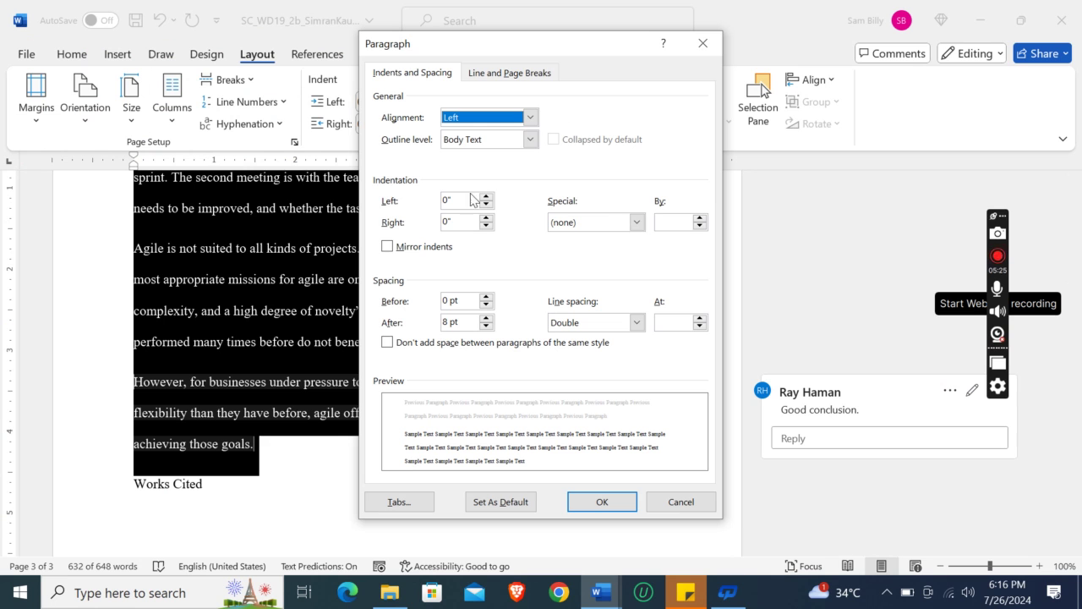
{"action": "left_click", "coordinate": [636, 222]}
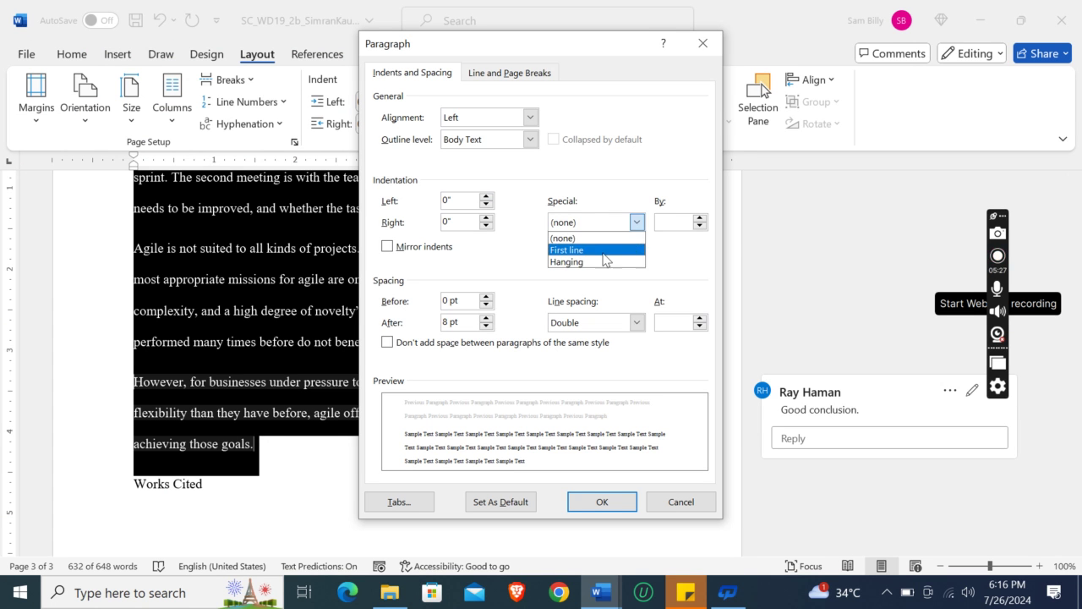
{"action": "left_click", "coordinate": [622, 246]}
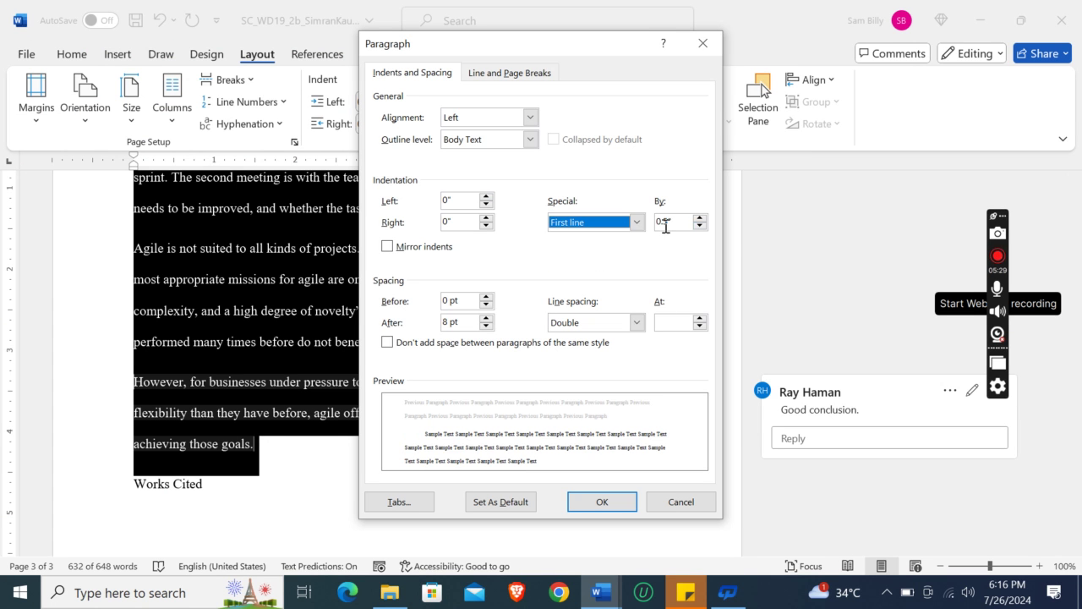
{"action": "left_click", "coordinate": [618, 505]}
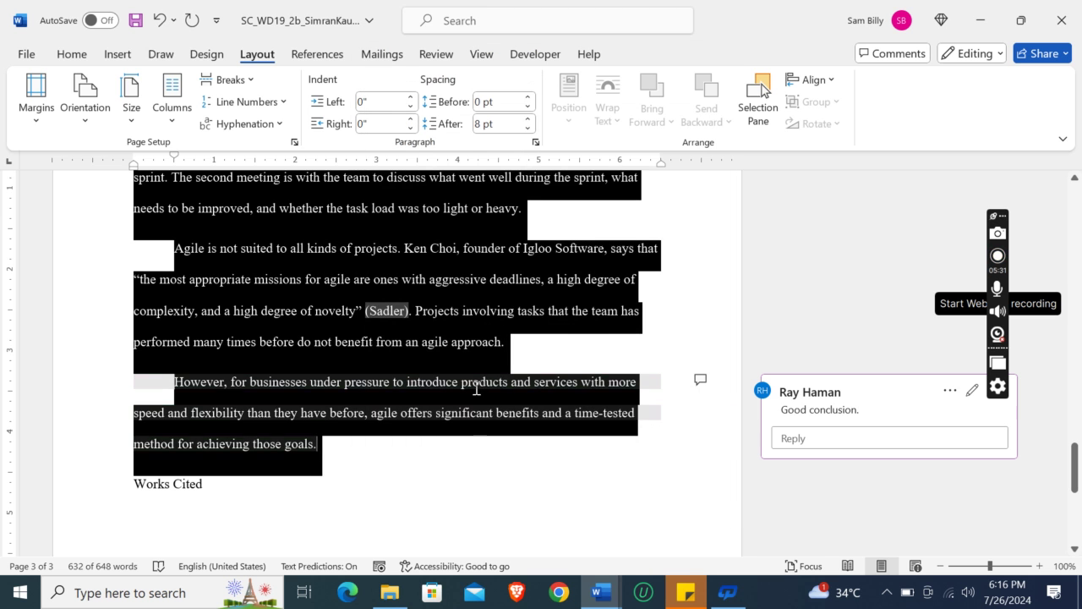
{"action": "left_click", "coordinate": [473, 382]}
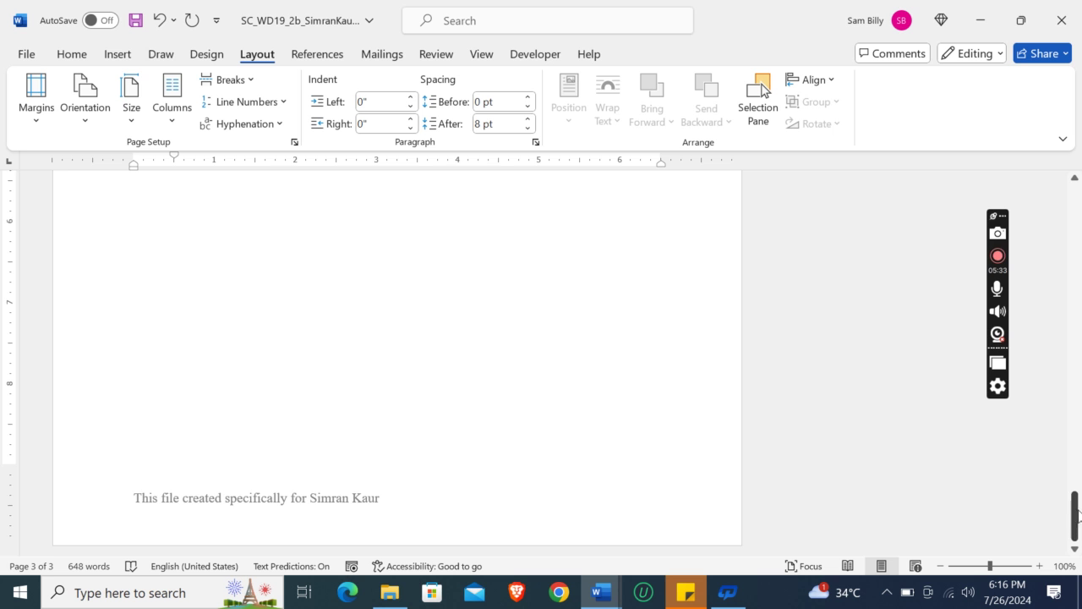
Step: Switch to the Instructions document and scroll to step 7 on the instructor's comment and web source
{"action": "left_click_drag", "start_coordinate": [1081, 501], "coordinate": [779, 257]}
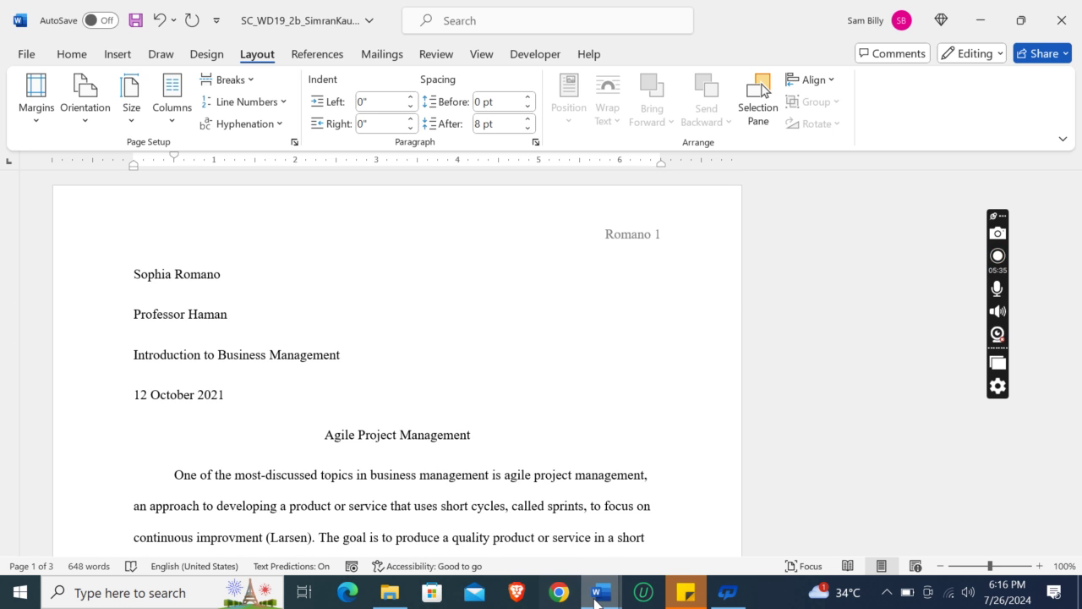
{"action": "left_click", "coordinate": [600, 592]}
{"action": "left_click", "coordinate": [444, 512]}
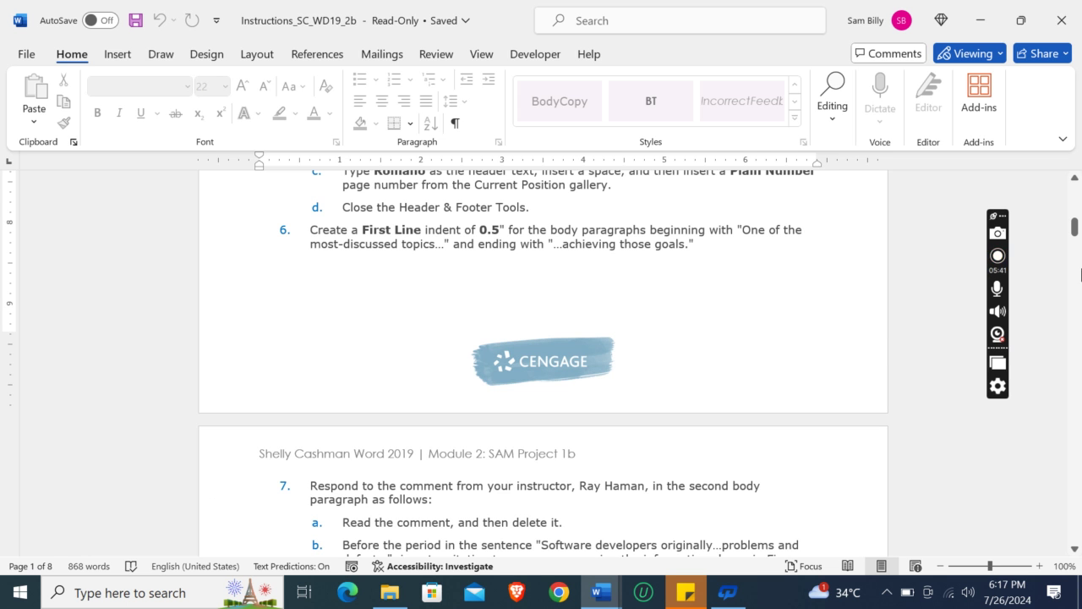
{"action": "scroll", "coordinate": [1080, 245], "scroll_direction": "down", "scroll_amount": 3}
{"action": "scroll", "coordinate": [1079, 246], "scroll_direction": "down", "scroll_amount": 5}
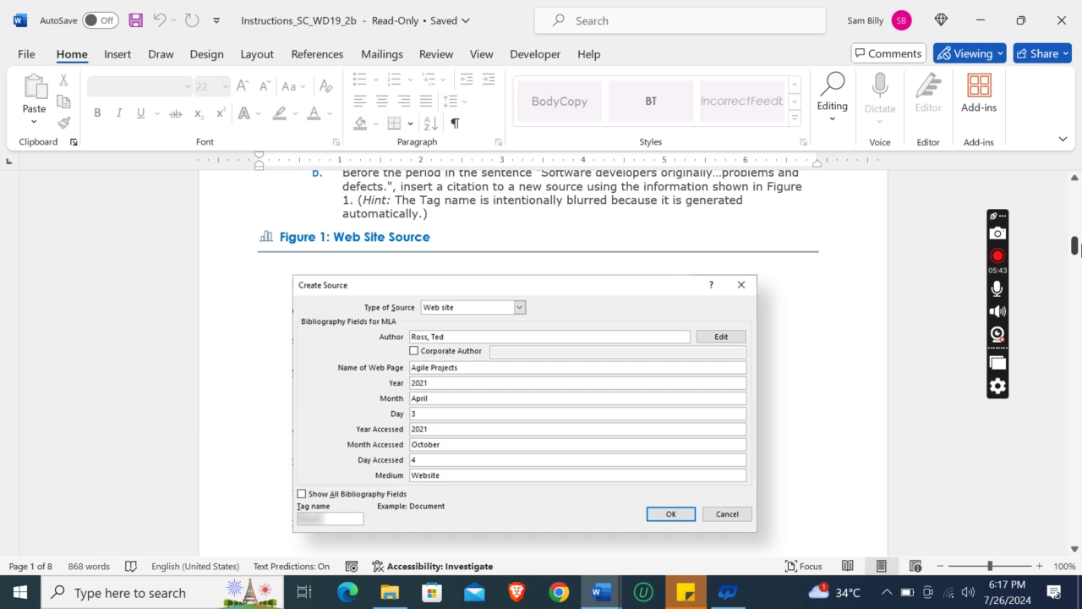
{"action": "left_click_drag", "start_coordinate": [1080, 245], "coordinate": [1079, 238]}
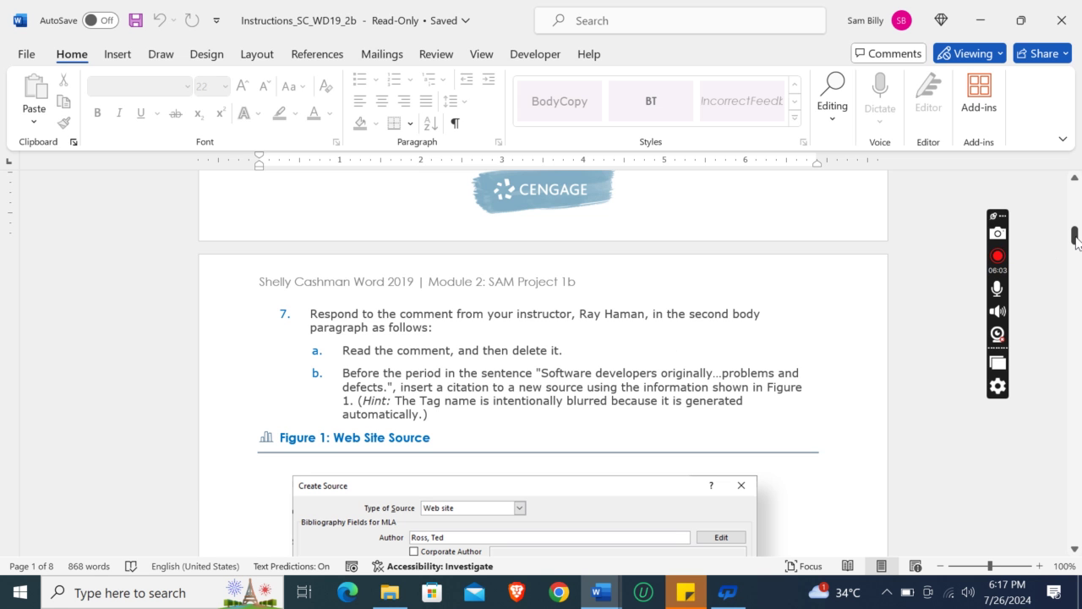
{"action": "left_click_drag", "start_coordinate": [1077, 242], "coordinate": [1080, 329]}
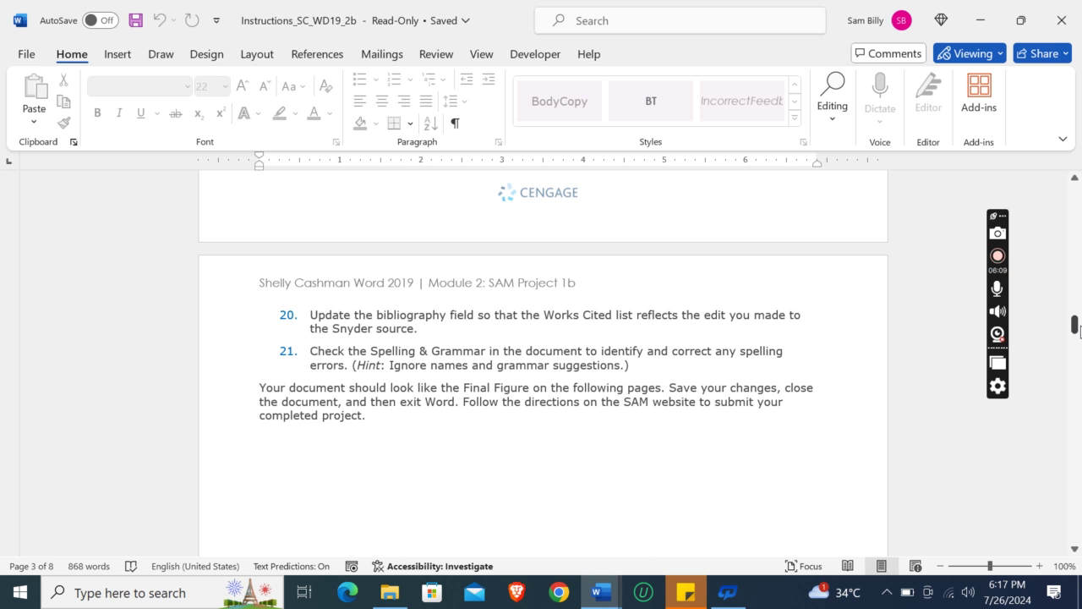